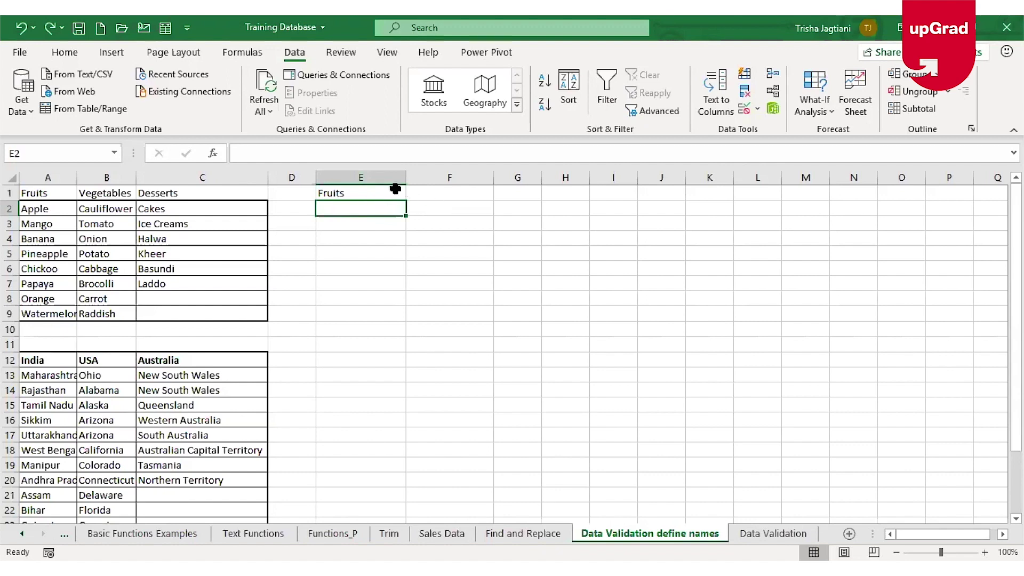
# Step: Restrict cell E2 with data validation to a list sourced from the fruit names in A2:A9
pyautogui.click(388, 192)
pyautogui.press('Down')
pyautogui.click(745, 110)
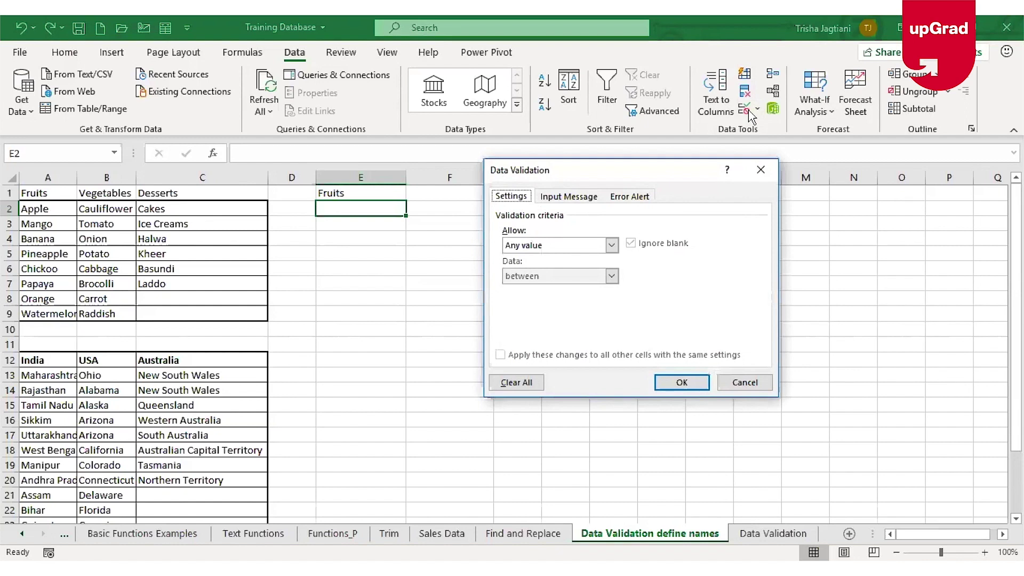
pyautogui.click(611, 246)
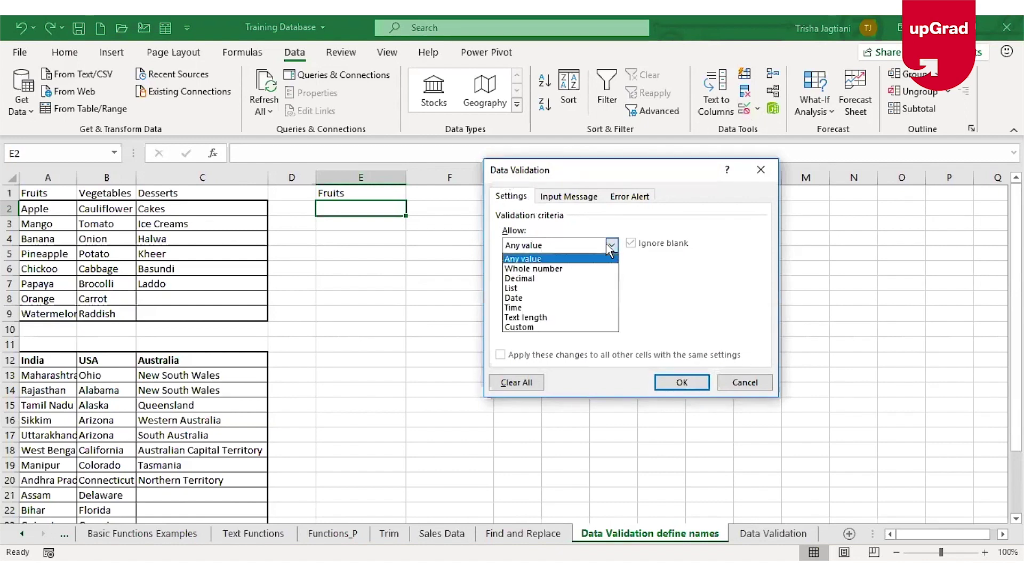
pyautogui.click(515, 289)
pyautogui.click(558, 306)
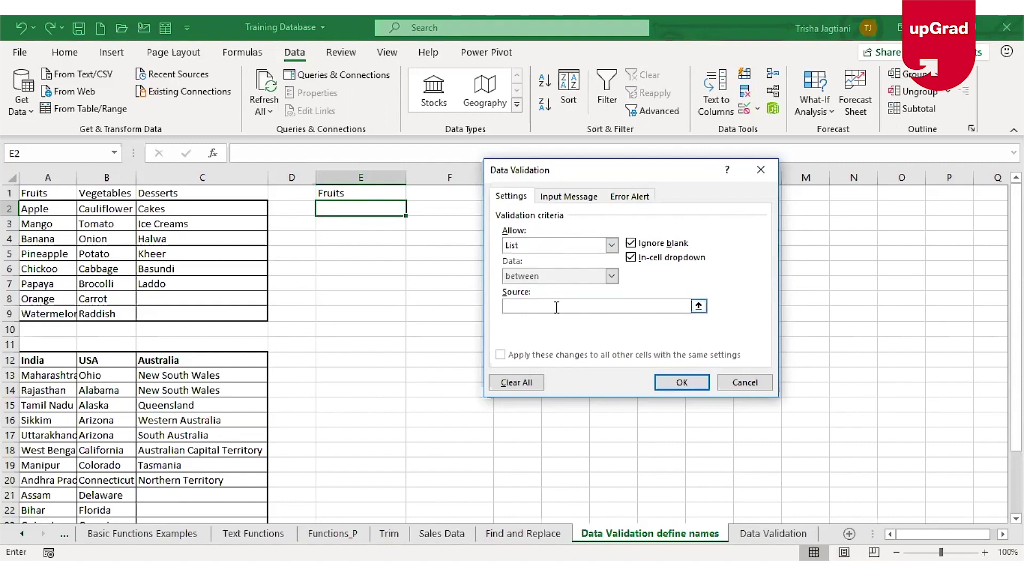
pyautogui.click(57, 207)
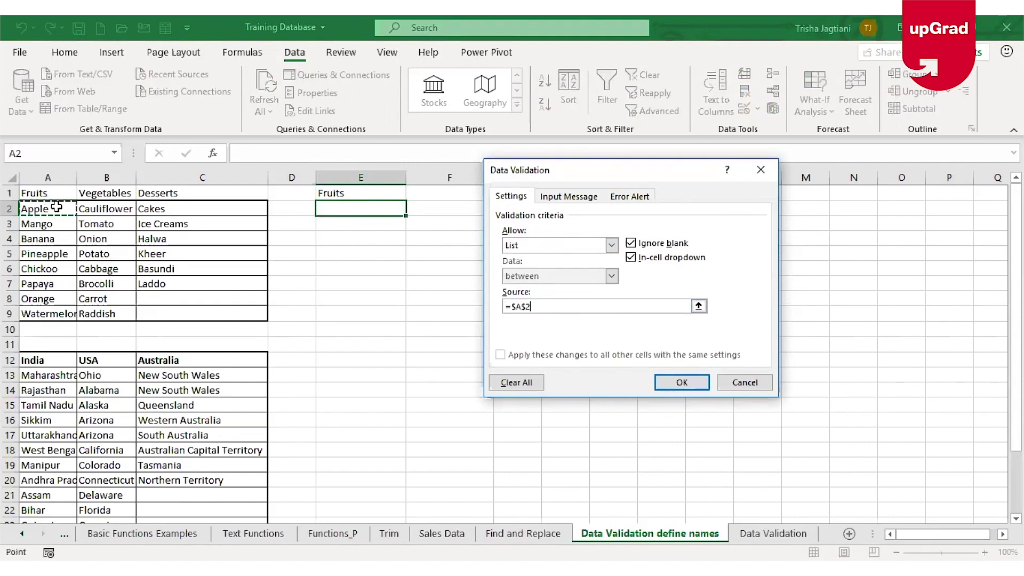
pyautogui.moveTo(56, 207); pyautogui.dragTo(67, 319)
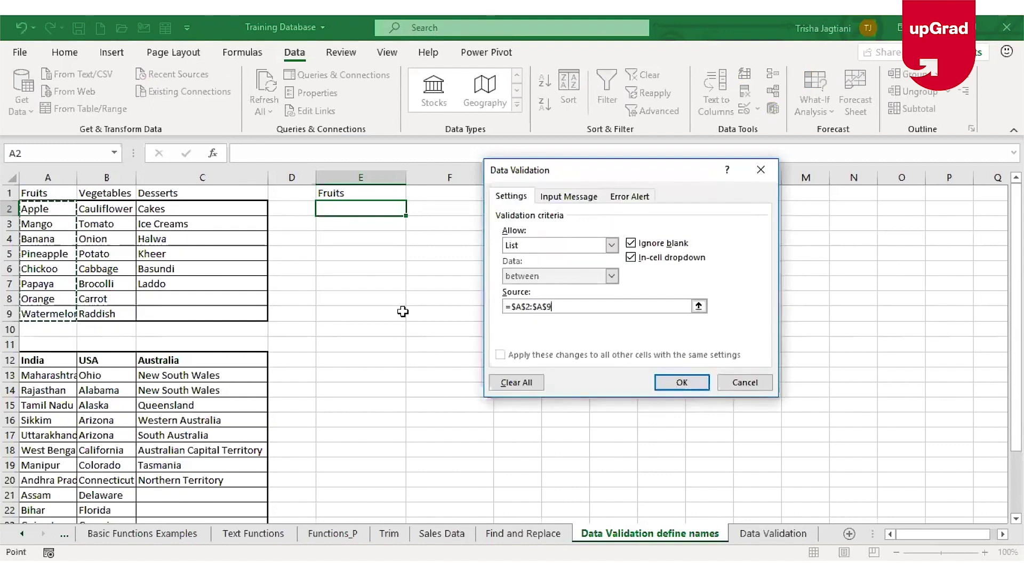
pyautogui.click(704, 386)
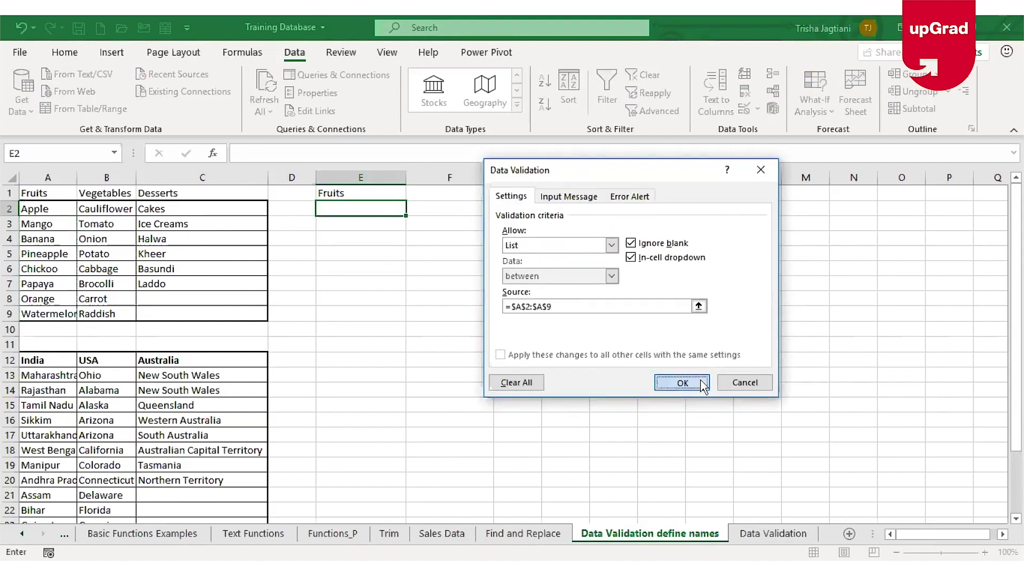
# Step: View the choices in E2's drop-down and try to enter the unlisted fruit Pear, cancelling the entry
pyautogui.click(414, 210)
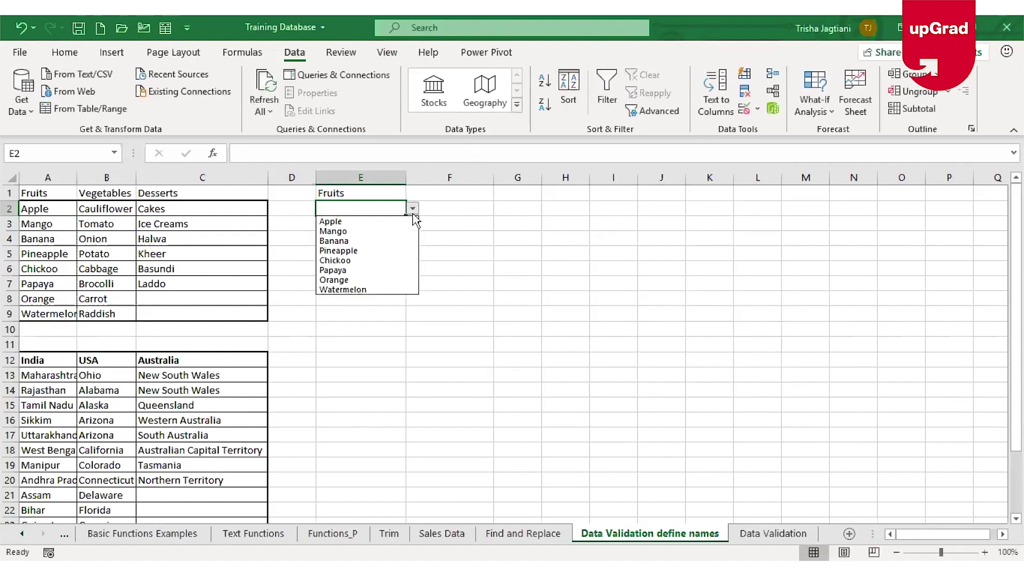
pyautogui.click(413, 210)
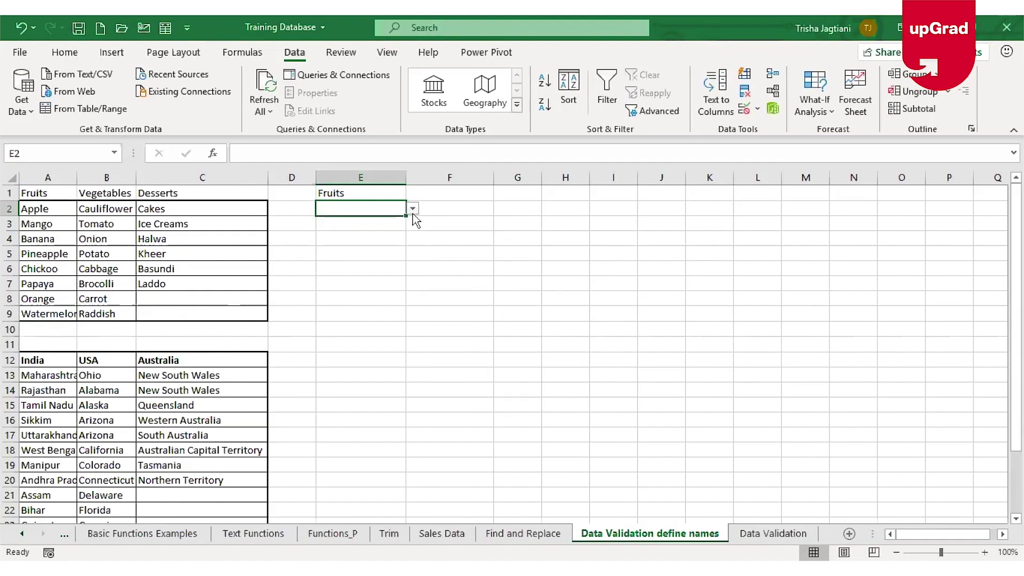
pyautogui.write('Pear')
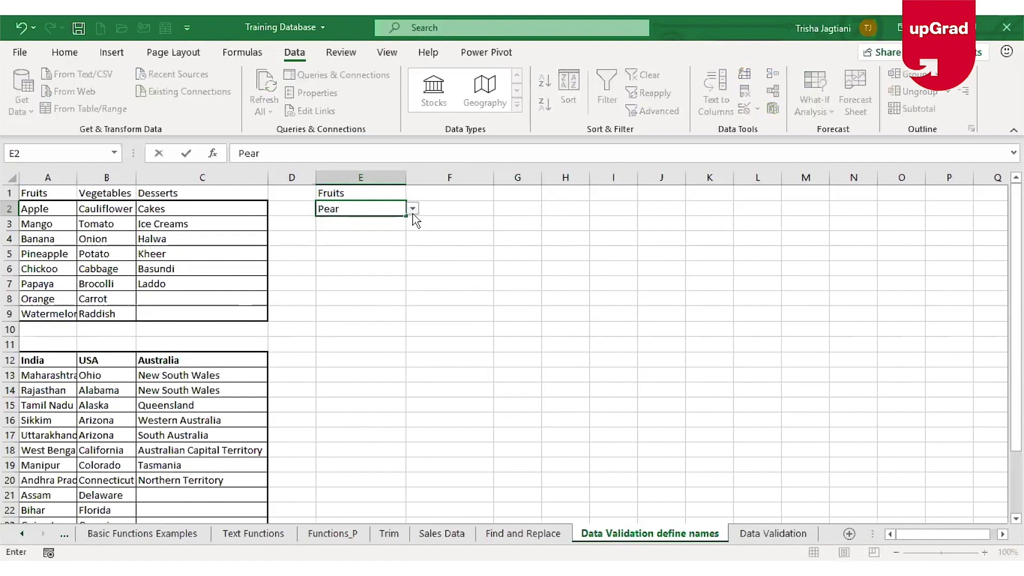
pyautogui.press('Return')
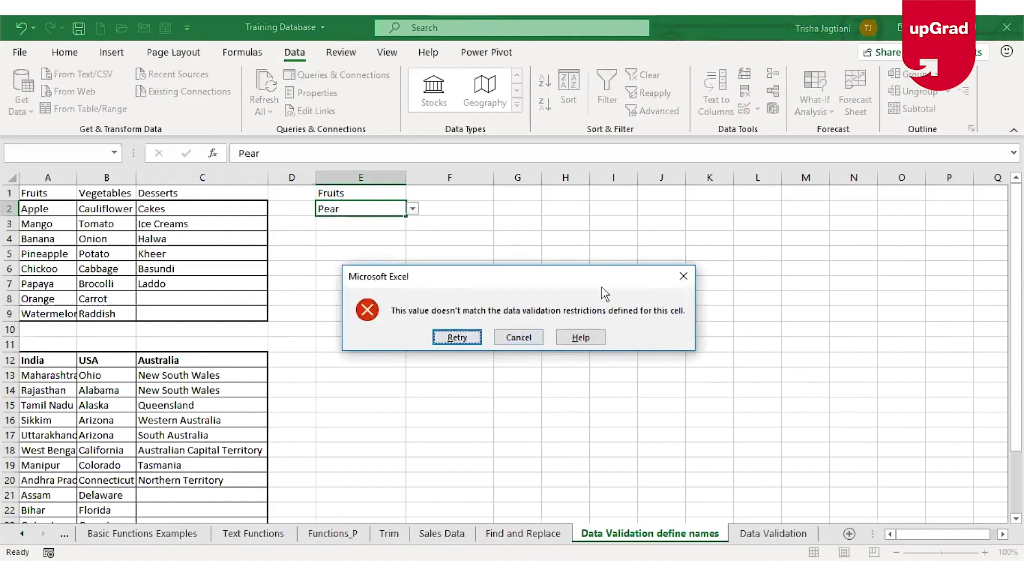
pyautogui.click(518, 338)
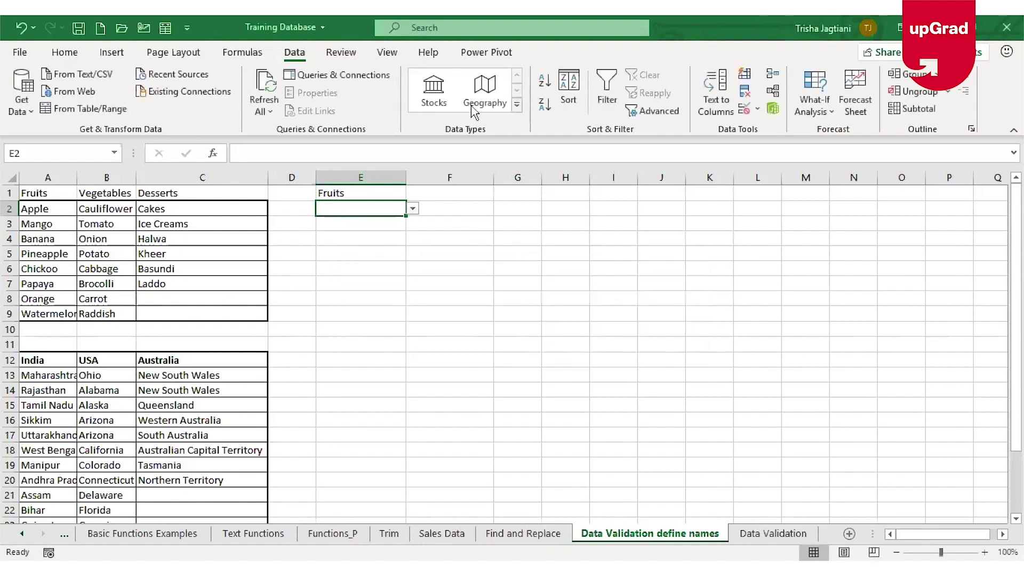
# Step: Open the error alert settings of E2's data validation and view the available alert styles
pyautogui.click(747, 112)
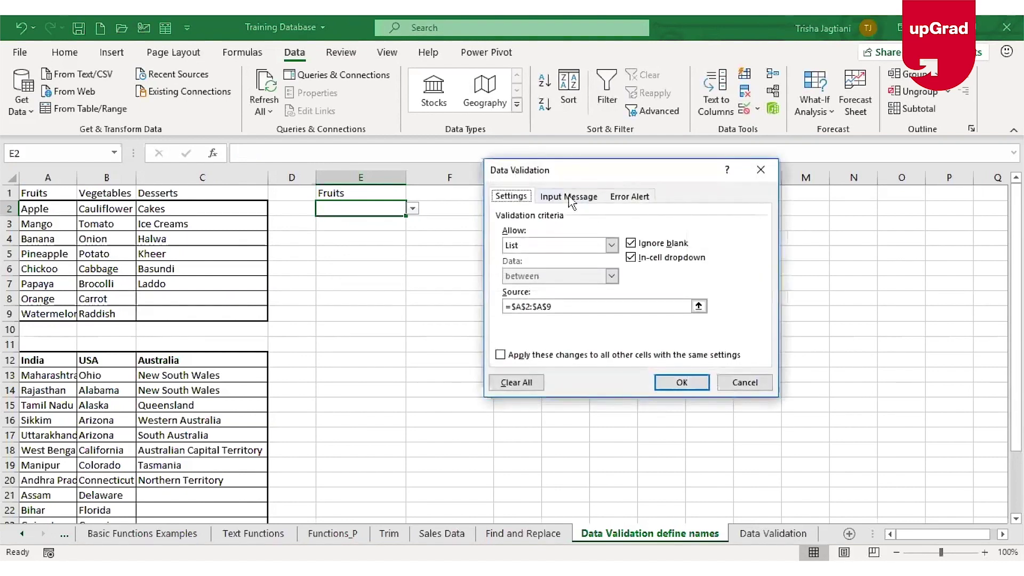
pyautogui.click(640, 197)
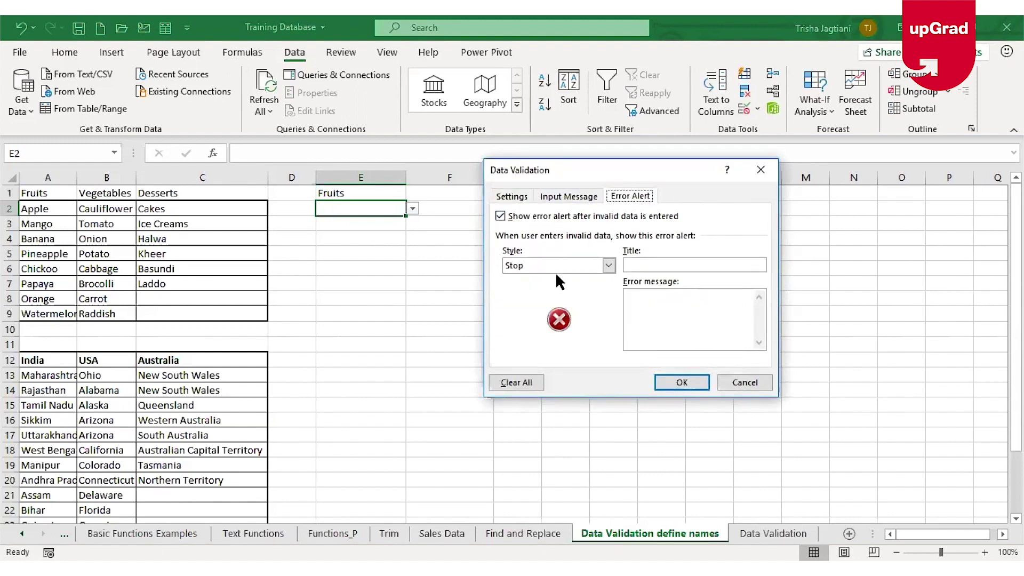
pyautogui.click(669, 265)
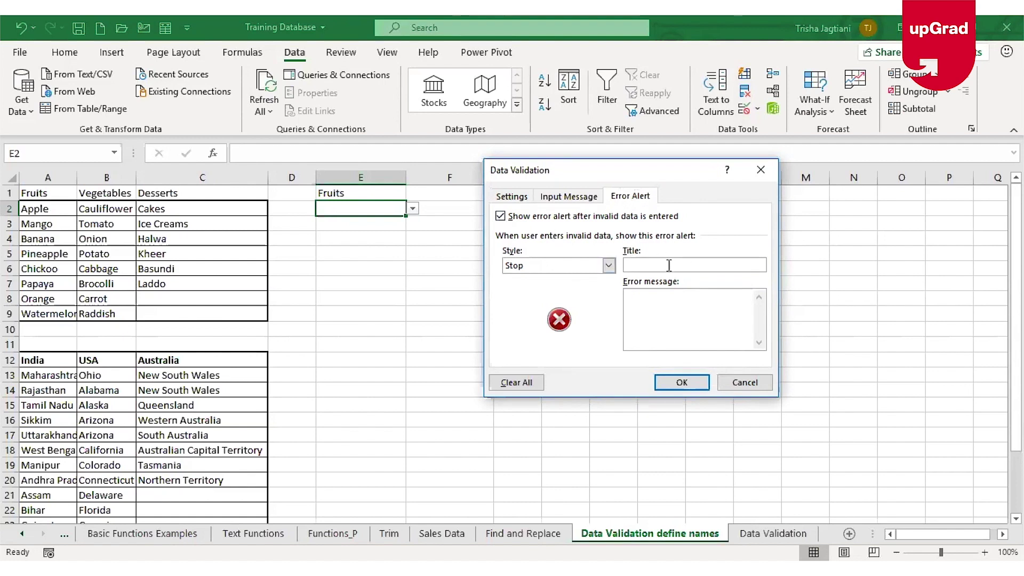
pyautogui.click(589, 268)
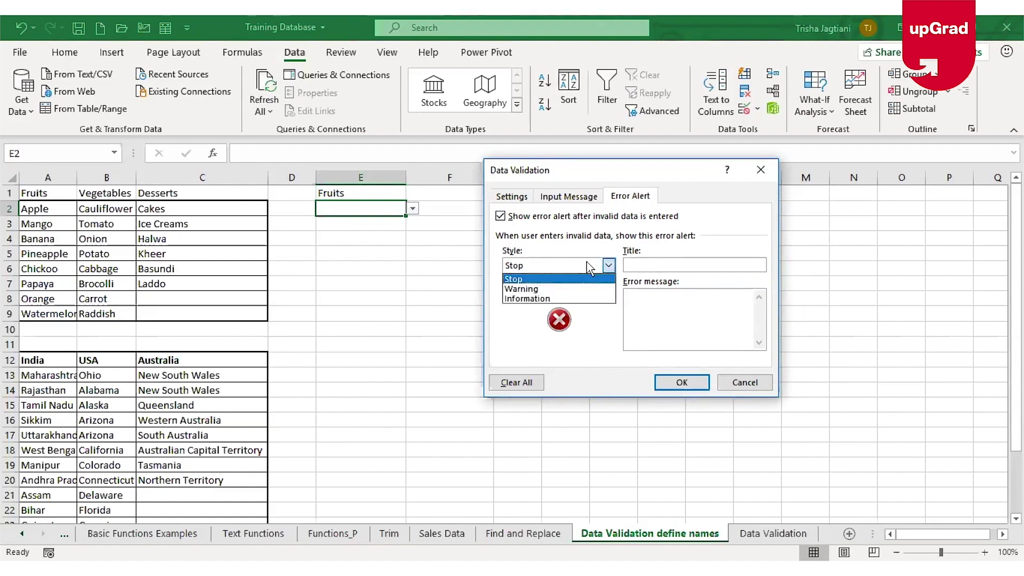
pyautogui.click(589, 268)
pyautogui.click(711, 265)
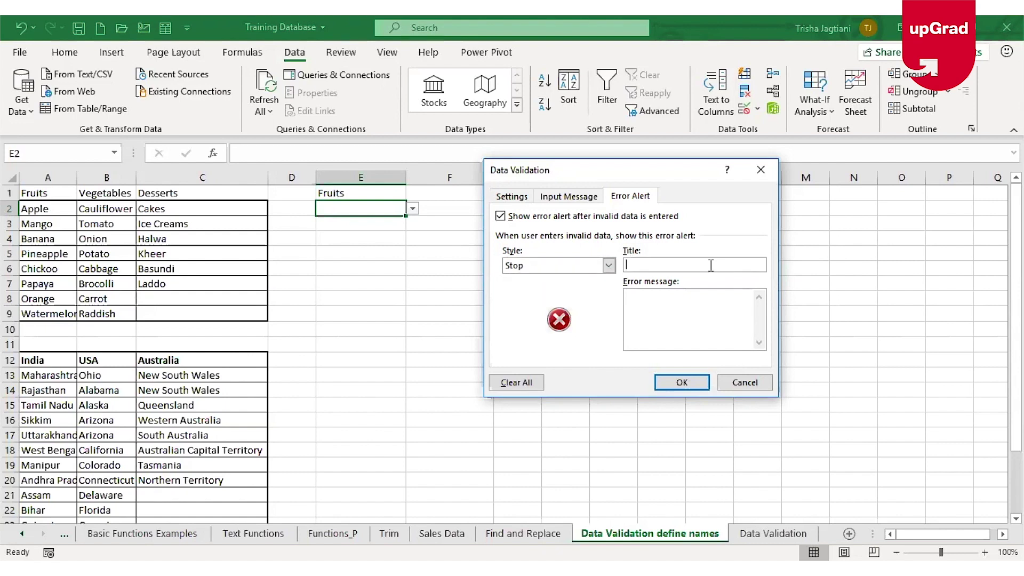
# Step: Try the Warning style for E2's error alert and set it back to Stop
pyautogui.click(608, 265)
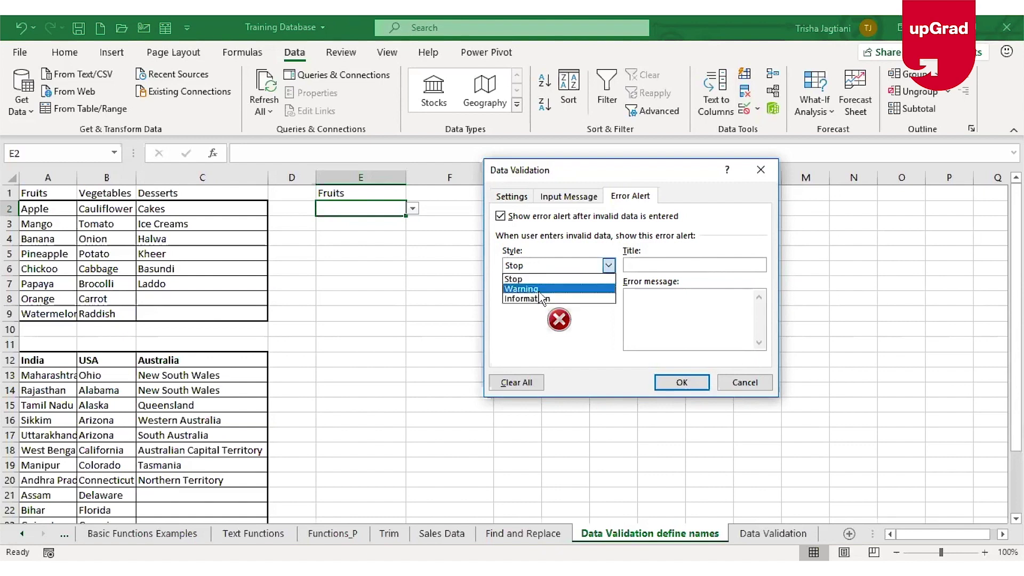
pyautogui.click(541, 290)
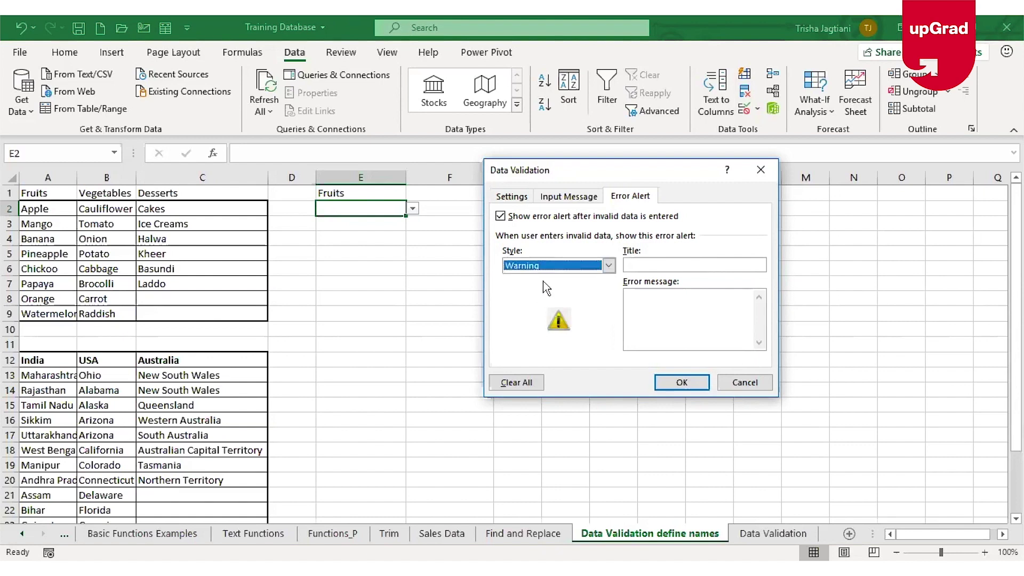
pyautogui.click(608, 265)
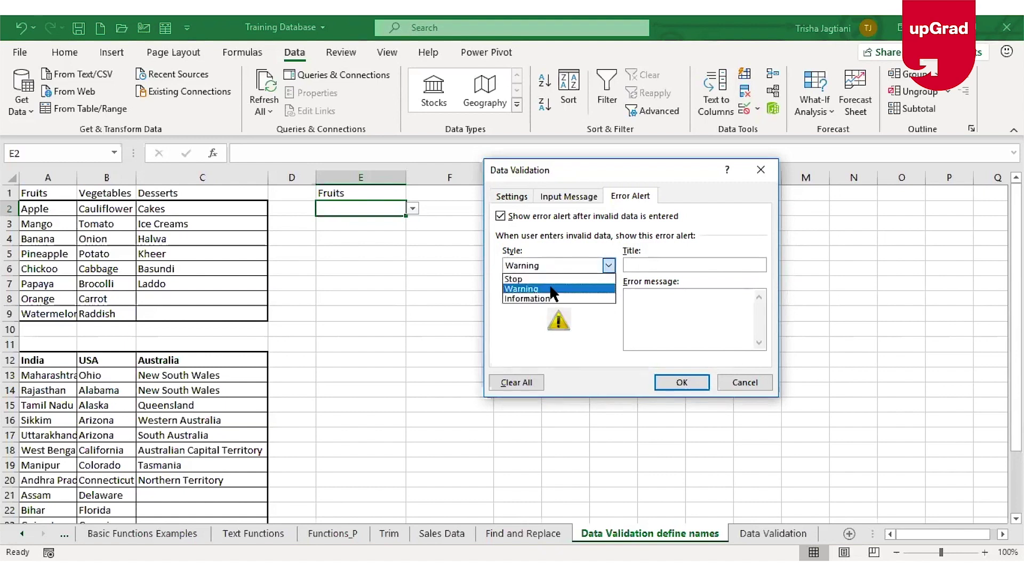
pyautogui.click(552, 289)
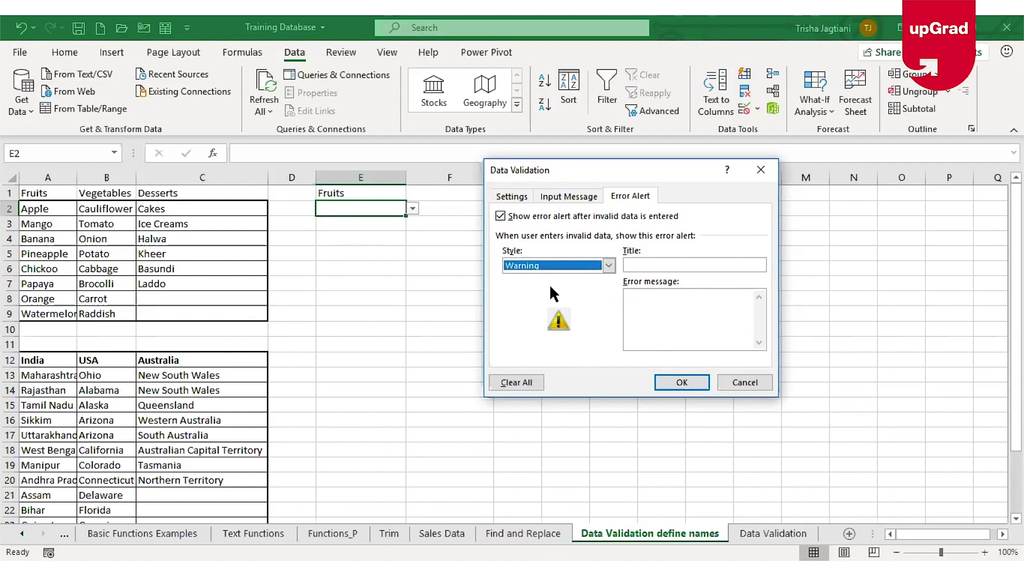
pyautogui.click(609, 266)
pyautogui.click(606, 267)
pyautogui.click(659, 261)
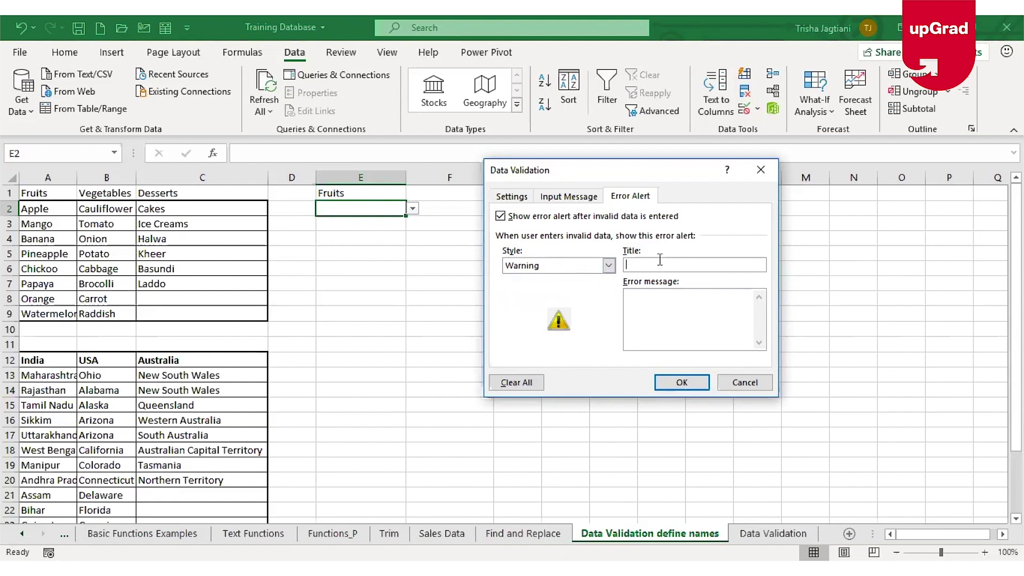
pyautogui.click(567, 267)
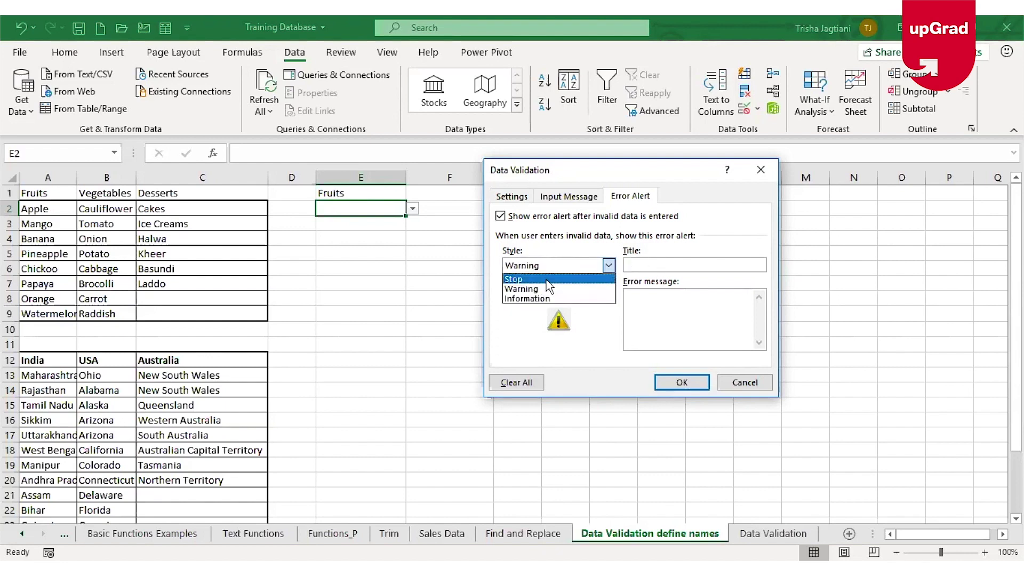
pyautogui.click(547, 280)
# Step: Title E2's error alert "Error", set its message to "Please enter the data from drop down list", and apply the validation
pyautogui.click(696, 264)
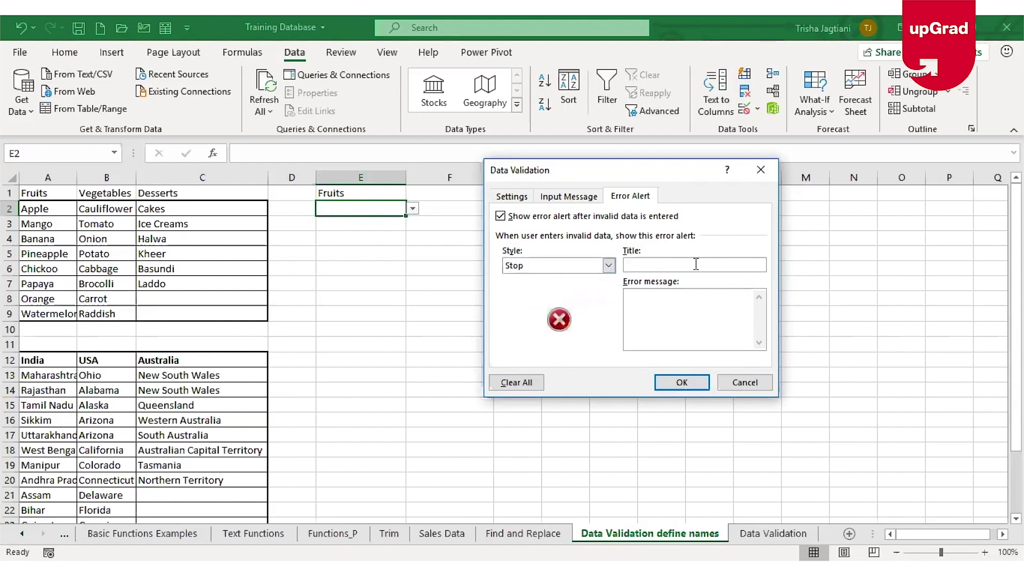
pyautogui.write('Error')
pyautogui.press('Tab')
pyautogui.write('Please enter the data from ')
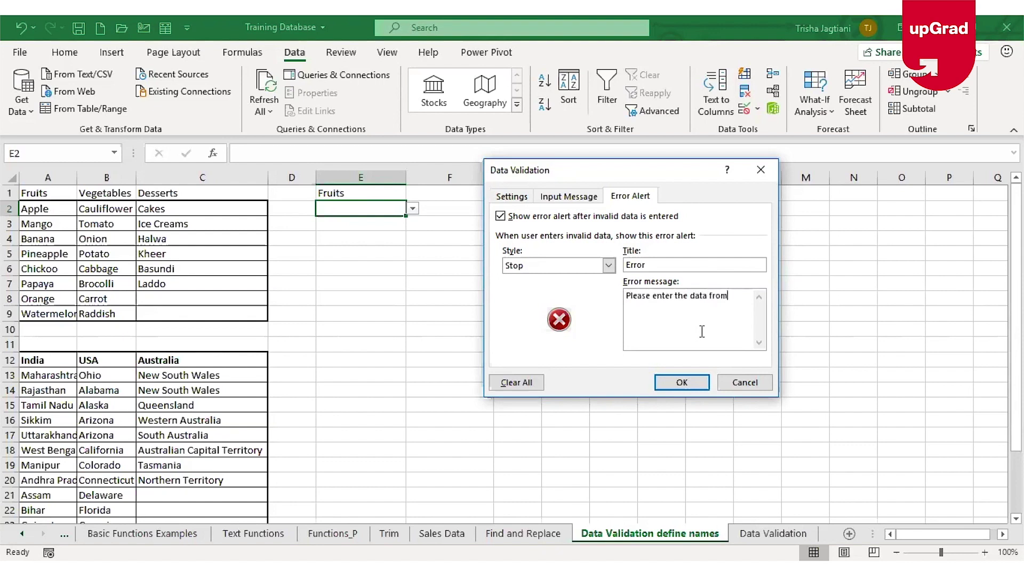
pyautogui.write('drop down list')
pyautogui.click(683, 383)
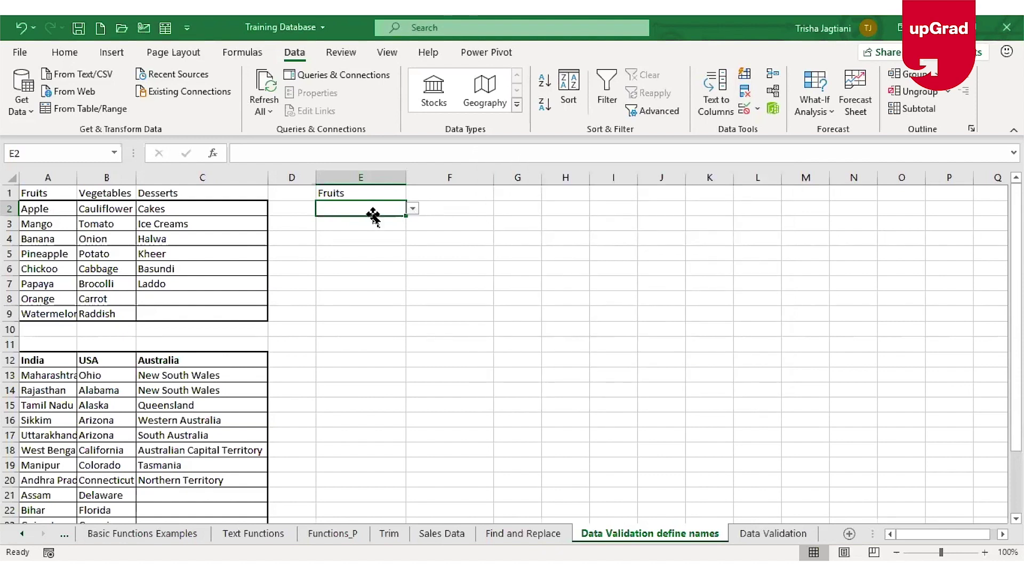
# Step: Test the custom Stop alert by trying to enter Pear in E2, and cancel the entry
pyautogui.write('Pear')
pyautogui.press('Return')
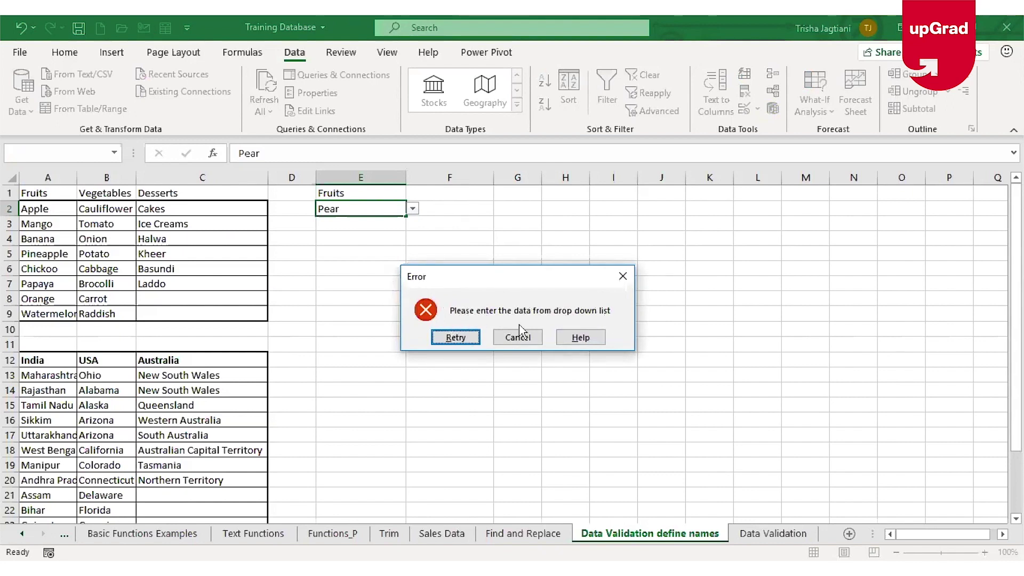
pyautogui.click(530, 340)
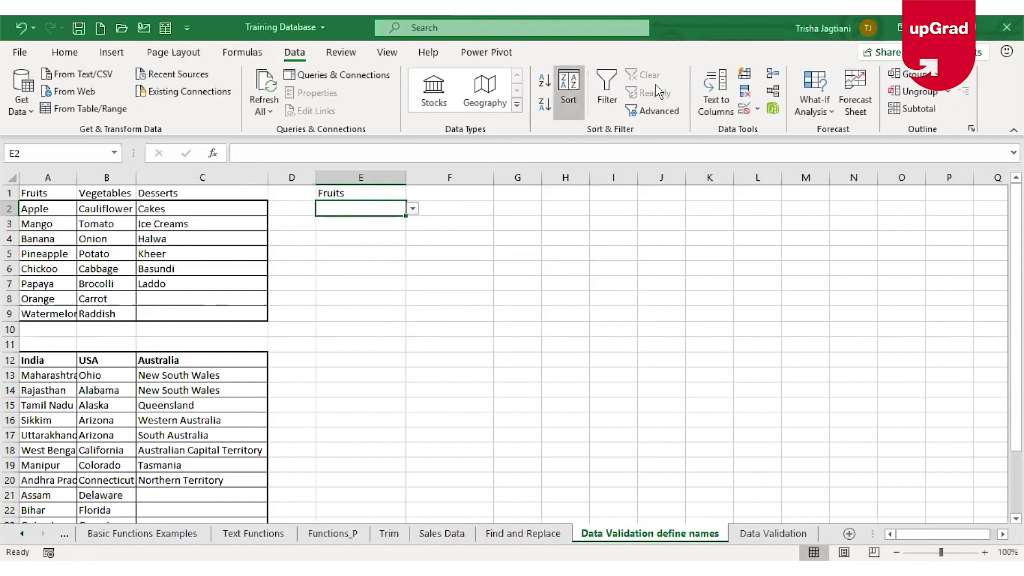
# Step: Change the error alert style of E2's data validation to Warning
pyautogui.click(742, 111)
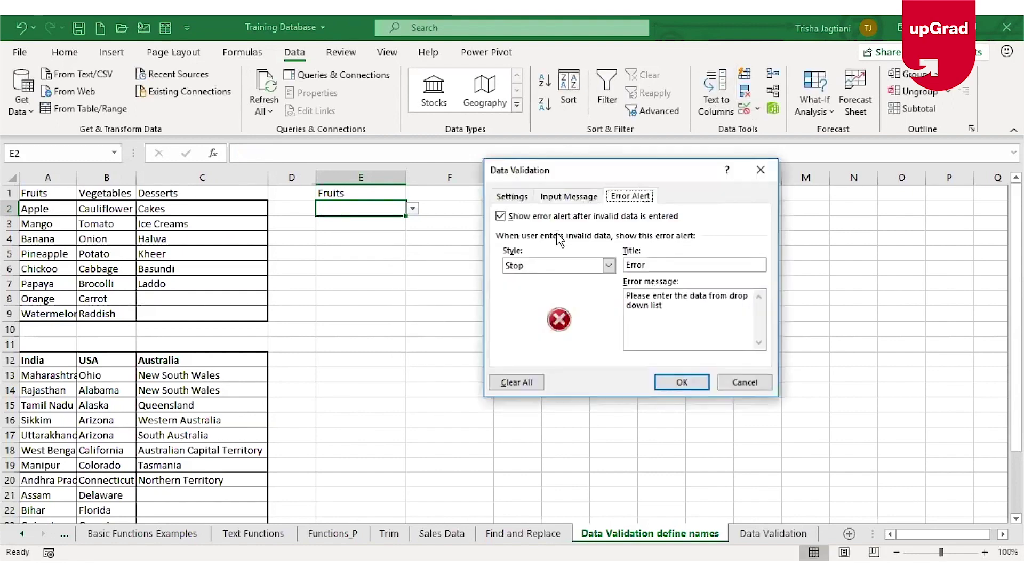
pyautogui.click(580, 275)
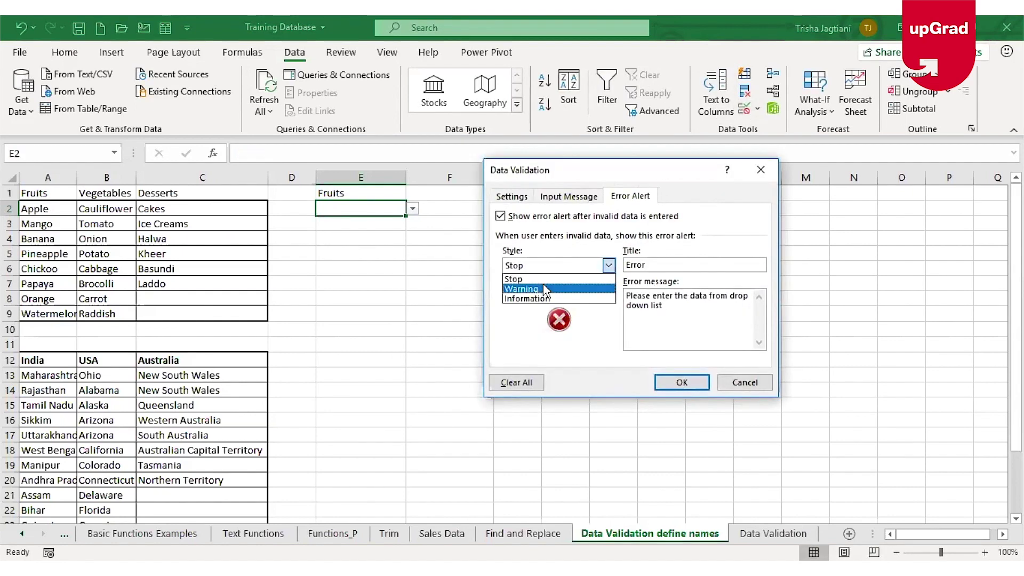
pyautogui.click(543, 284)
pyautogui.click(694, 387)
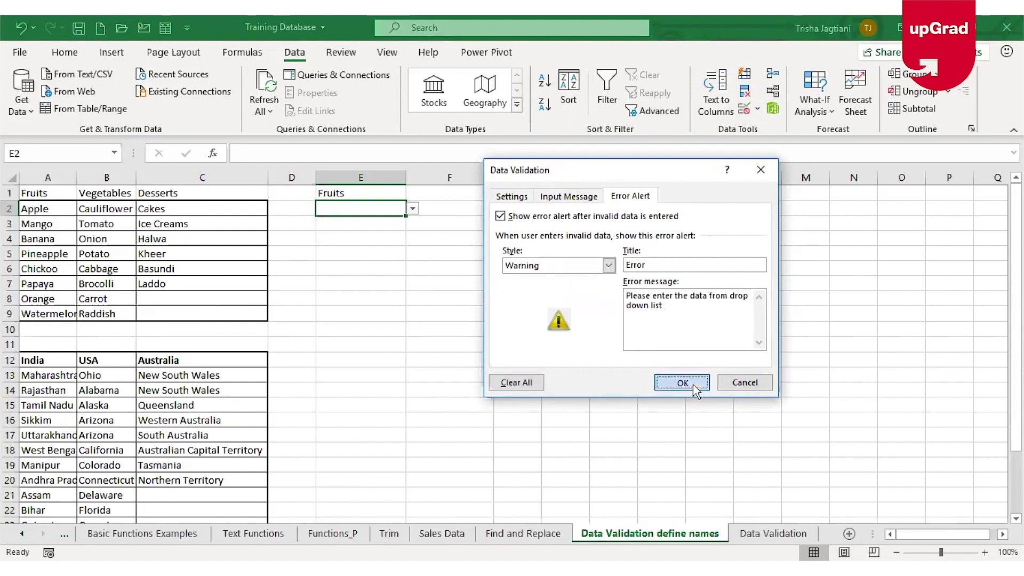
# Step: Enter Pear in cell E2 and choose to continue despite the validation warning
pyautogui.write('Pear')
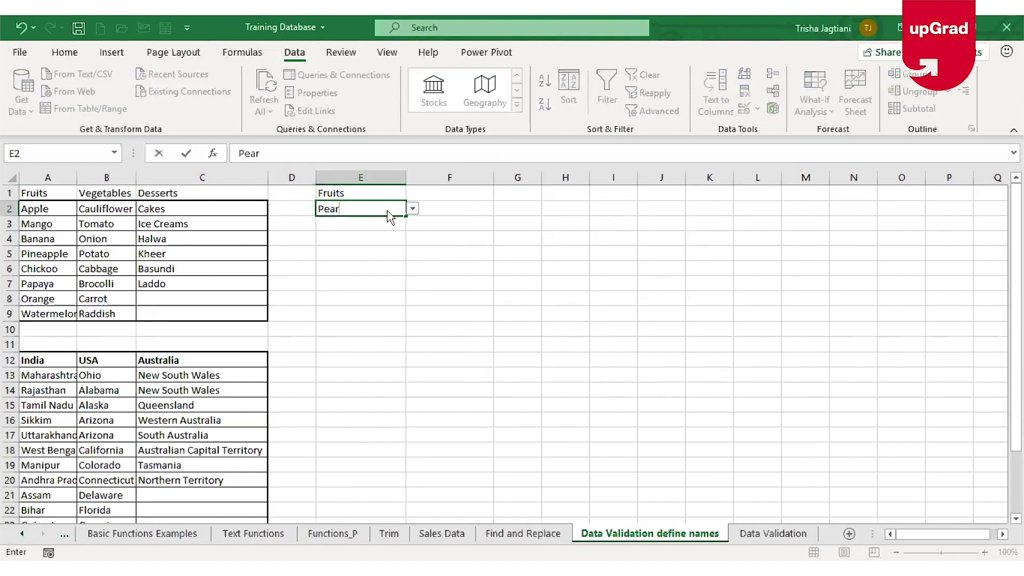
pyautogui.press('Return')
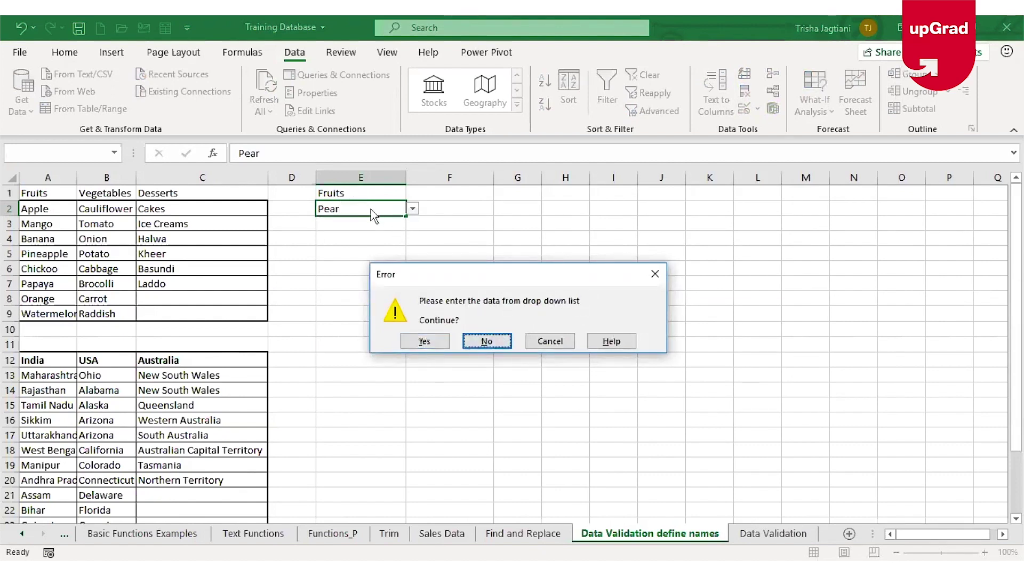
pyautogui.click(425, 342)
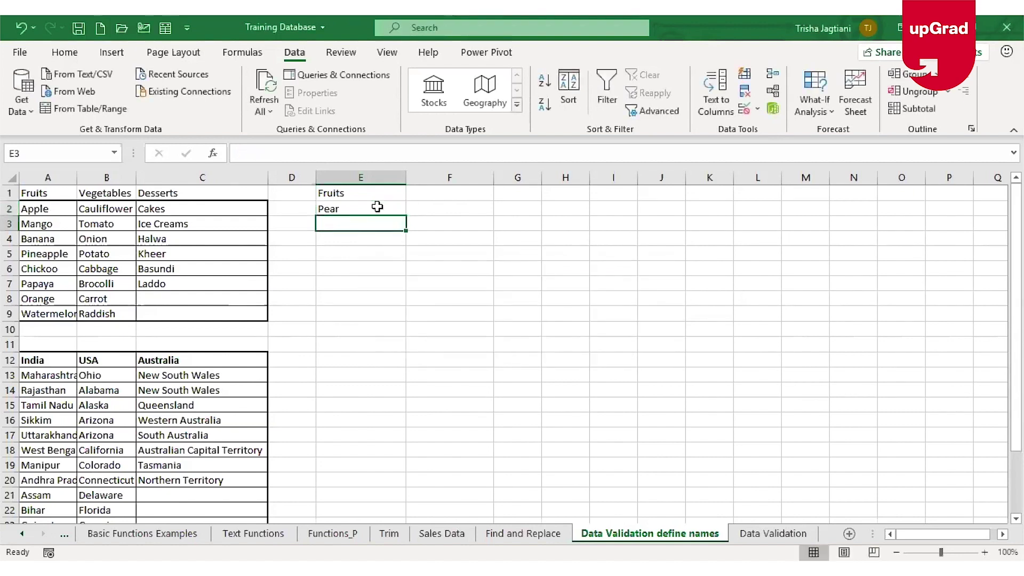
# Step: Set the data validation error alert style of cell E3 to Information
pyautogui.click(745, 112)
pyautogui.click(608, 265)
pyautogui.click(534, 298)
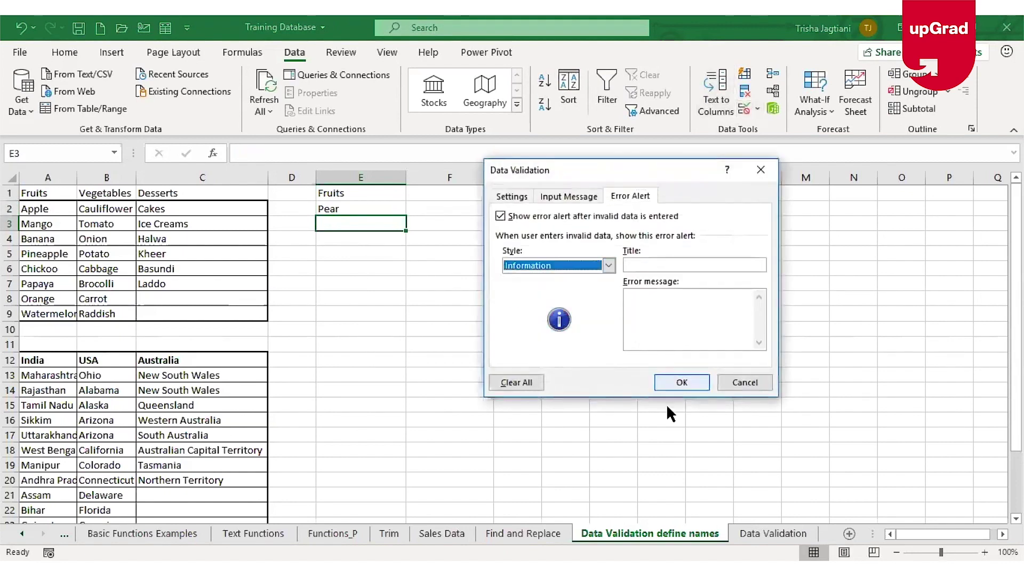
pyautogui.click(686, 389)
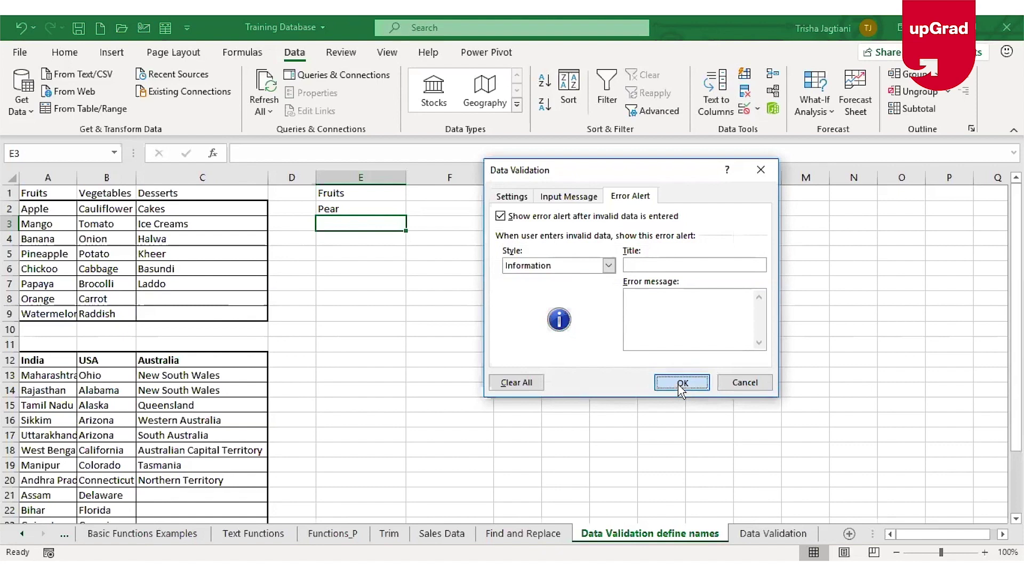
# Step: Change the data validation error alert style of cell E2 to Information
pyautogui.click(361, 210)
pyautogui.click(746, 113)
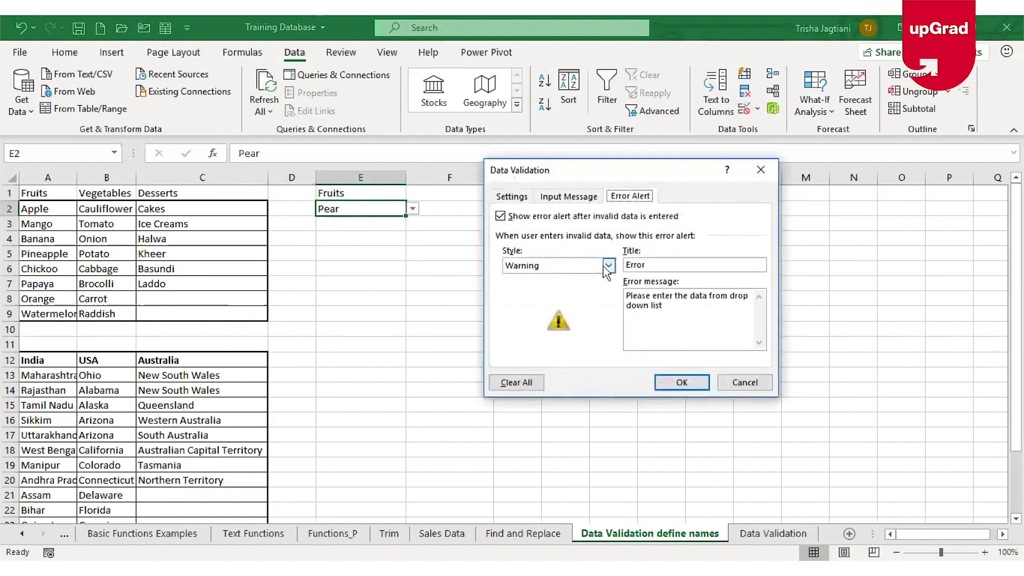
pyautogui.click(608, 265)
pyautogui.click(571, 298)
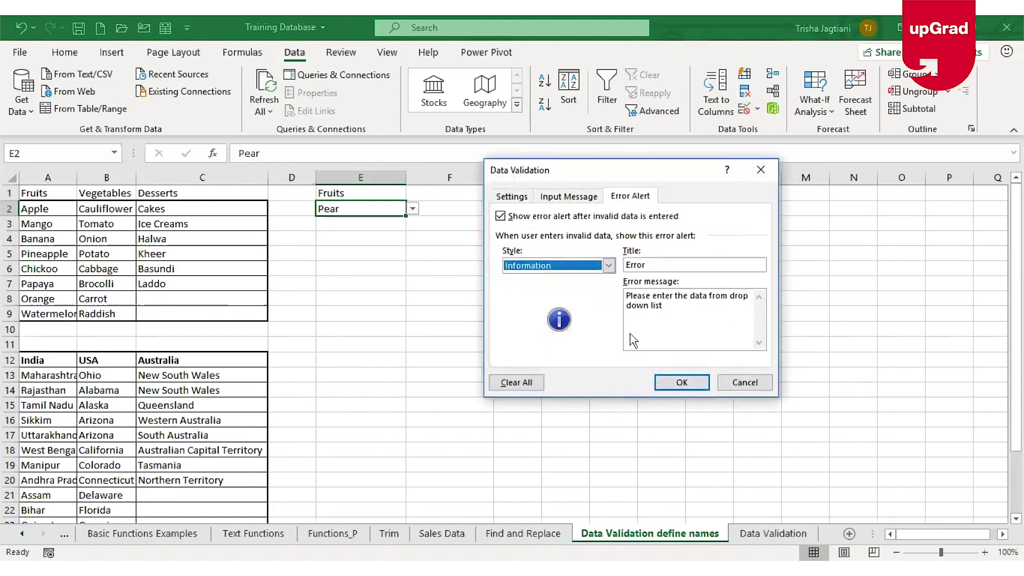
pyautogui.click(677, 384)
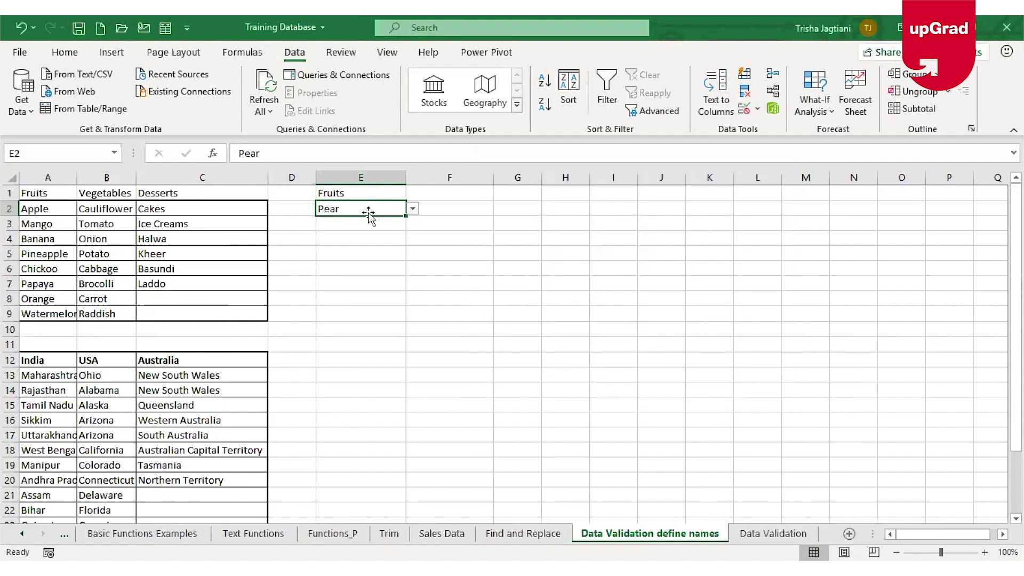
# Step: Enter Pear in cell E2 and accept it despite the information alert
pyautogui.write('Pear')
pyautogui.press('Return')
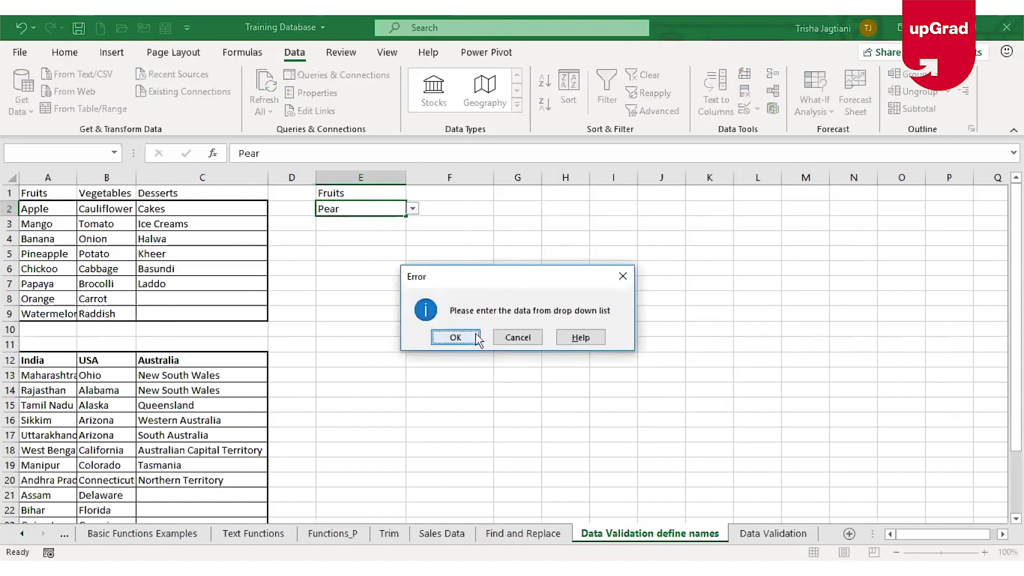
pyautogui.click(478, 340)
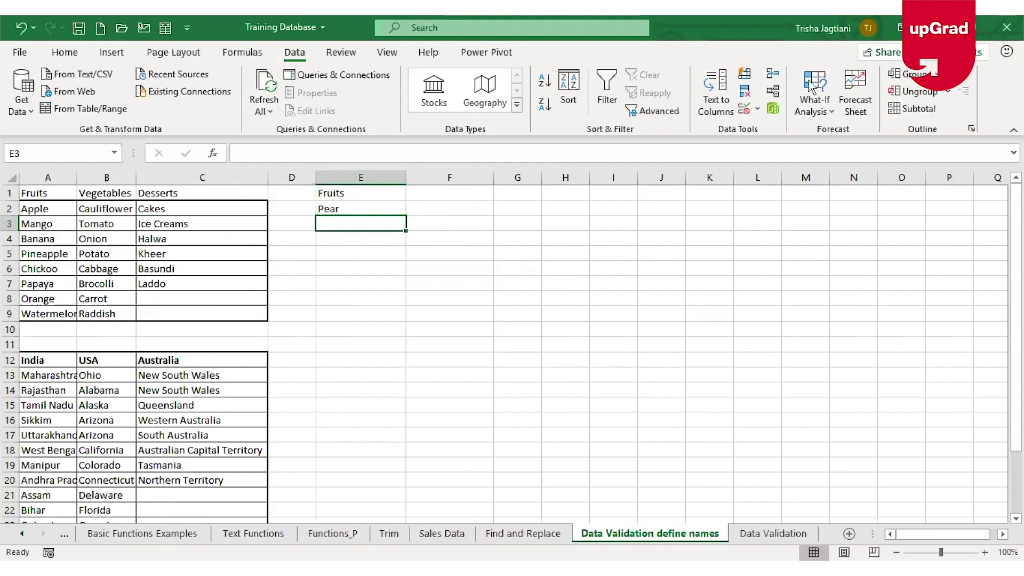
# Step: Add an input message to cell E3 with the title "Fruits Name" and the text "Please enter Tropical fruits names only."
pyautogui.click(745, 110)
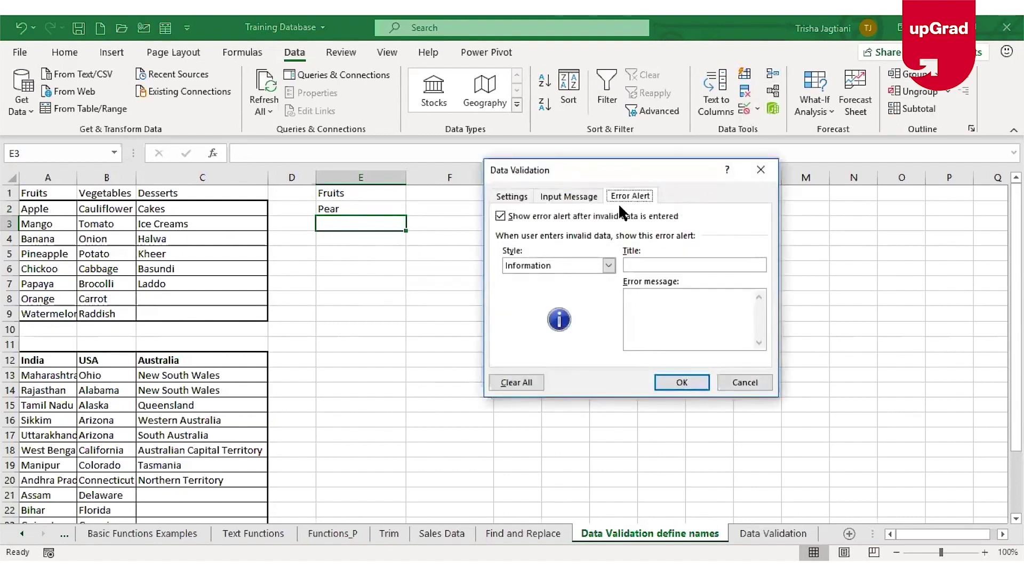
pyautogui.click(577, 199)
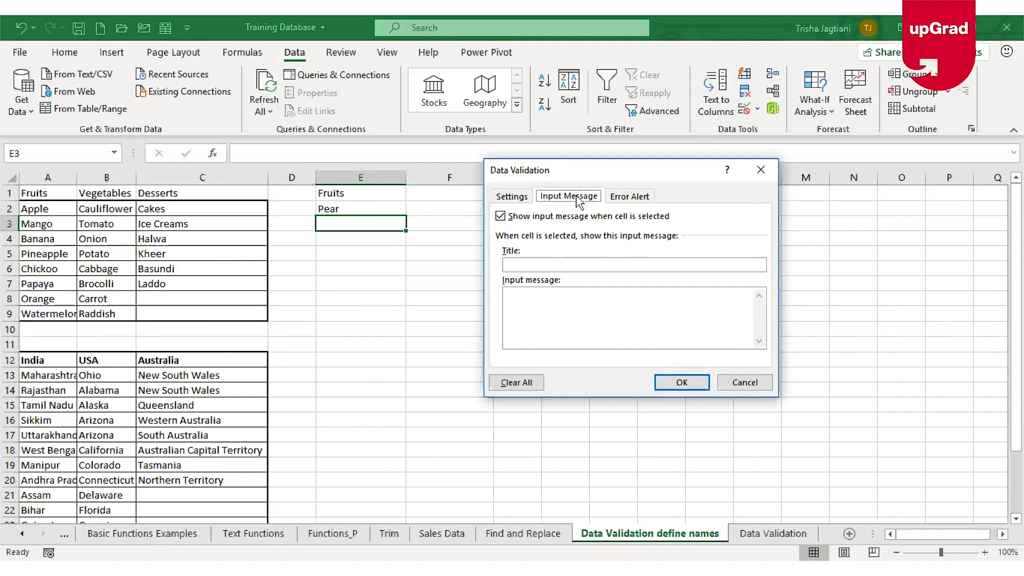
pyautogui.click(547, 263)
pyautogui.write('Fruits M')
pyautogui.press('BackSpace')
pyautogui.write('Name')
pyautogui.press('Tab')
pyautogui.write('Pl')
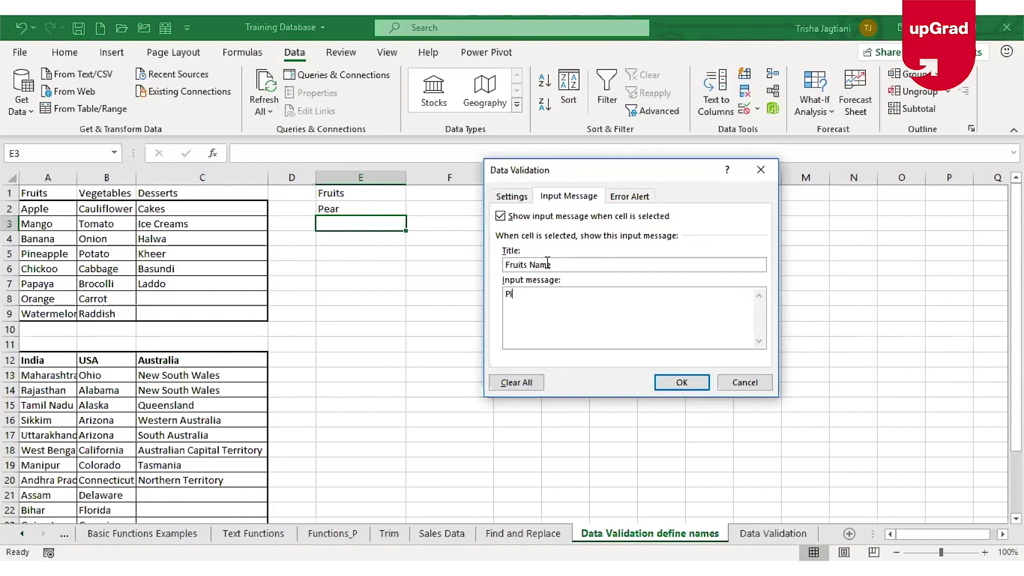
pyautogui.write('ease enter Tropical ')
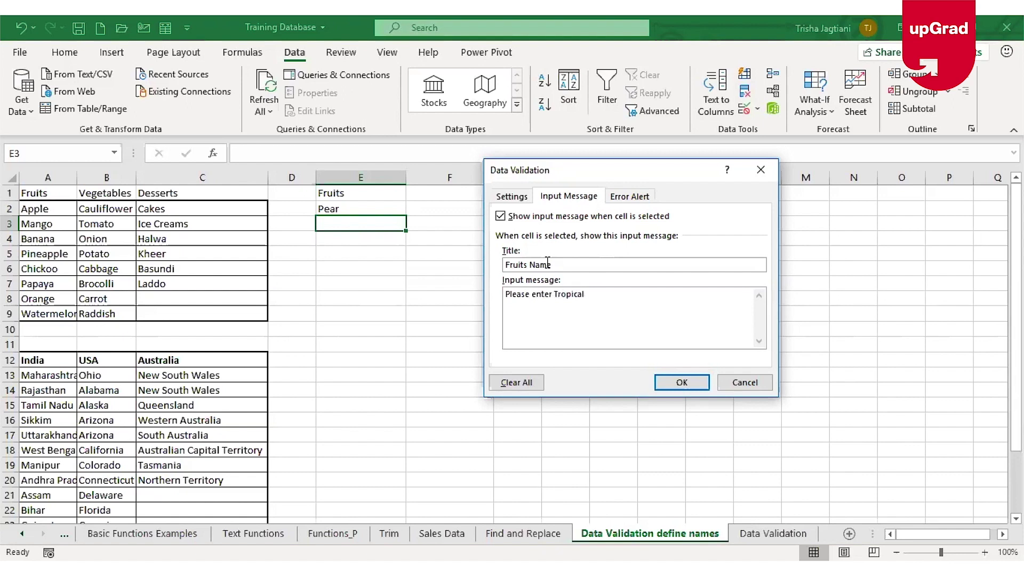
pyautogui.write('fruits names')
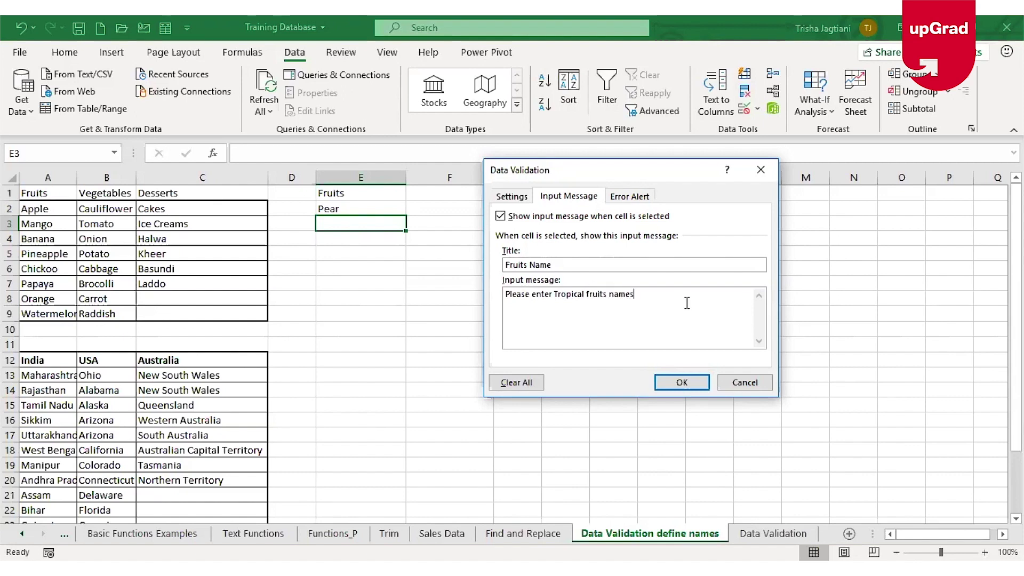
pyautogui.write(' only.')
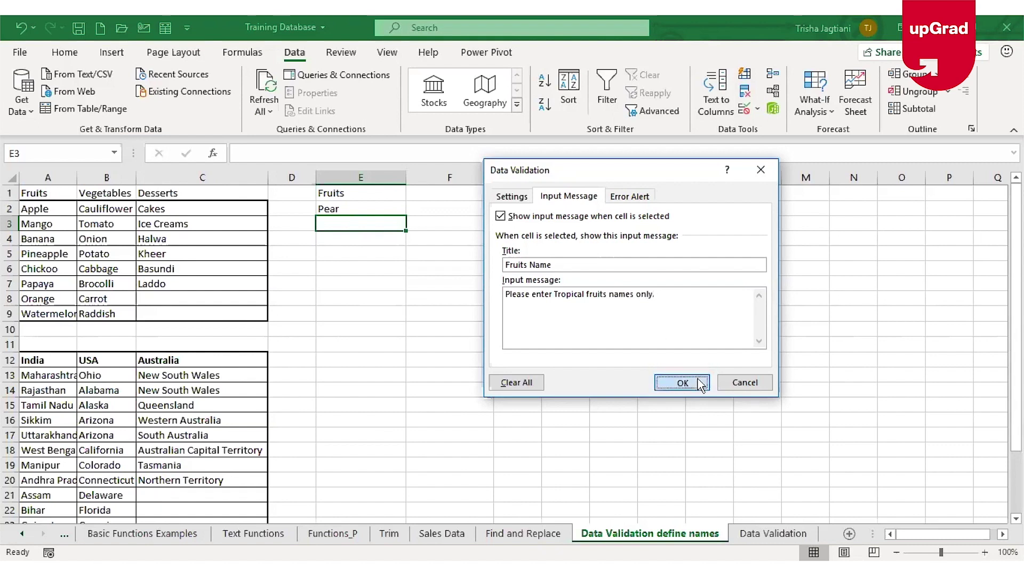
pyautogui.click(682, 382)
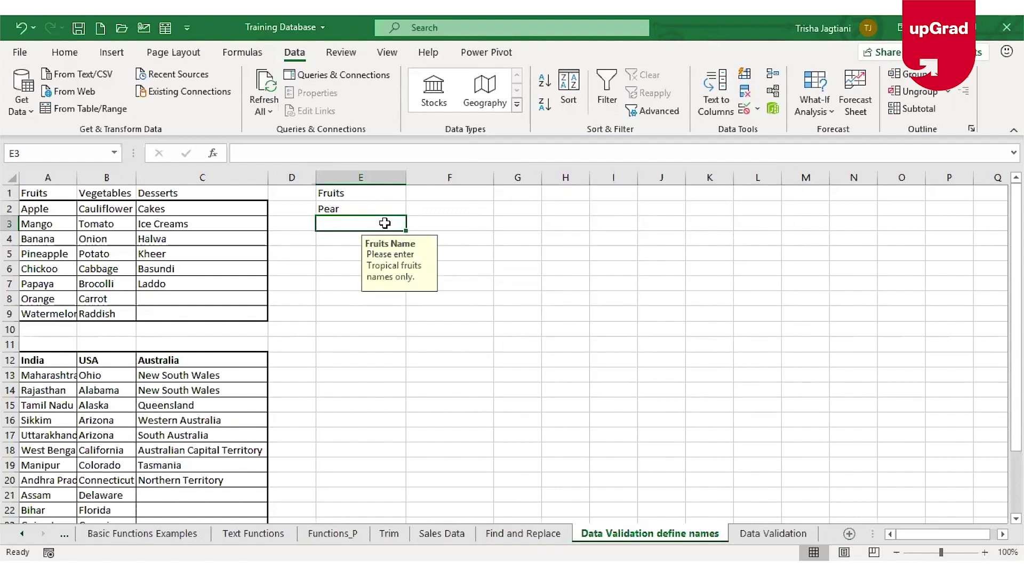
# Step: Add an input message to cell E2 with the title "Fruits Name" and the text "Please enter tropical fruit names only."
pyautogui.click(357, 210)
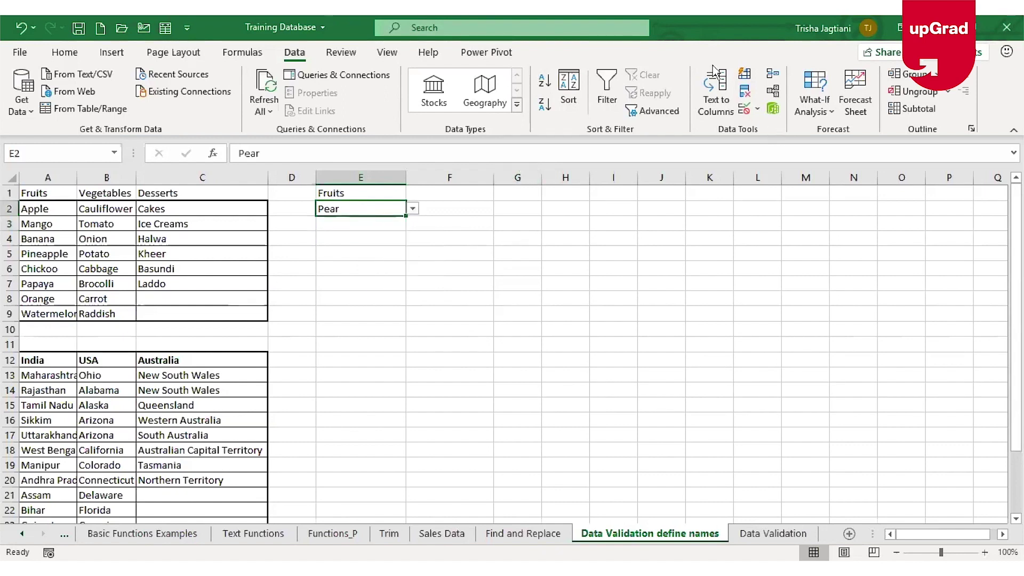
pyautogui.click(743, 107)
pyautogui.click(573, 262)
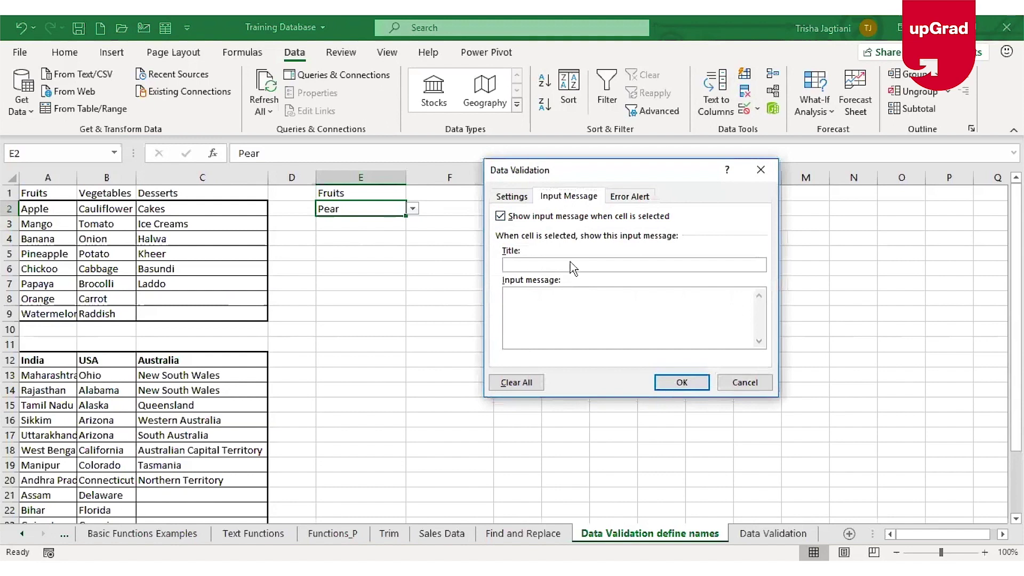
pyautogui.write('Fruits Name')
pyautogui.press('Tab')
pyautogui.write('Pleas')
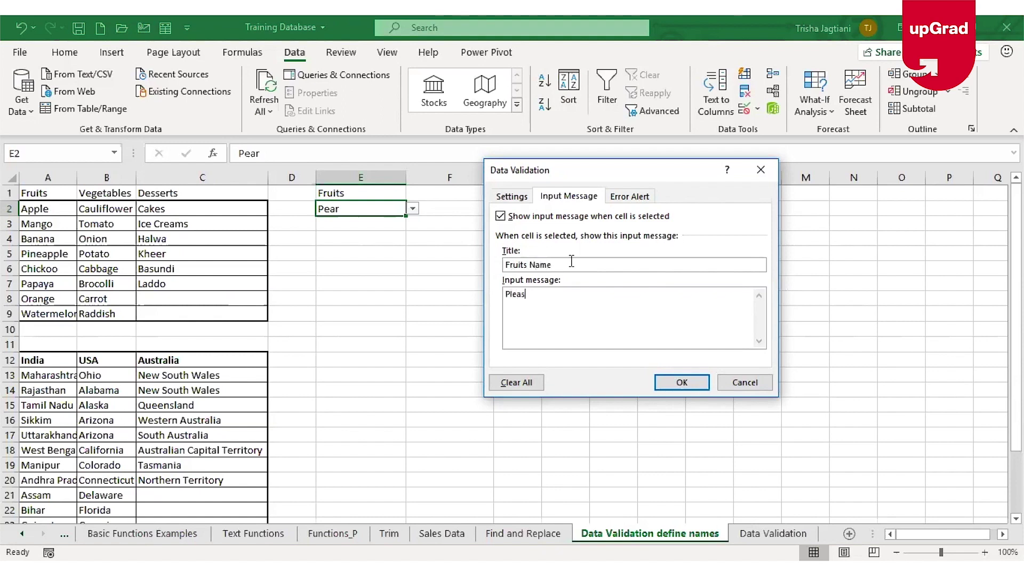
pyautogui.write('e enter tropical fruit names o')
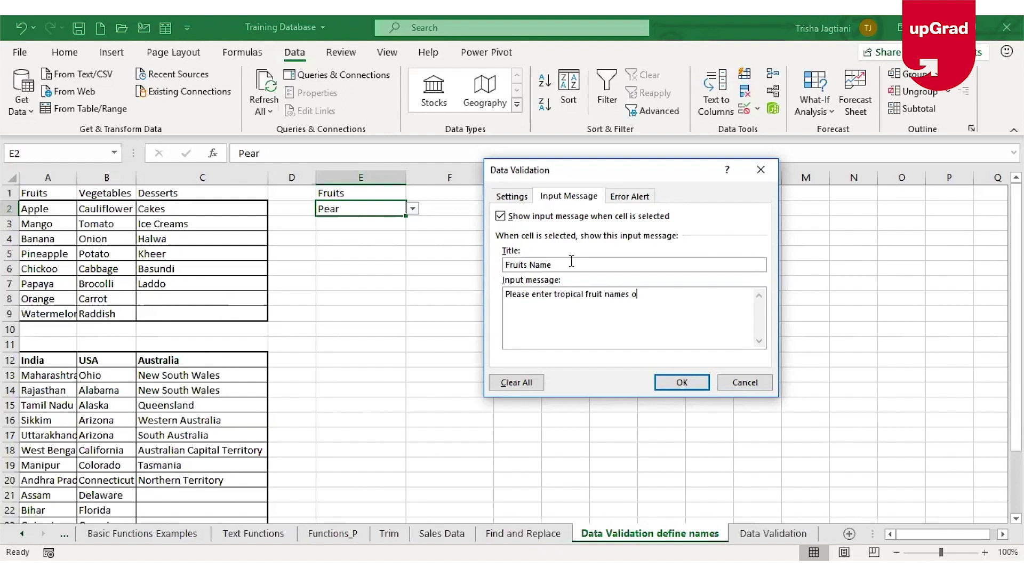
pyautogui.write('nly.')
pyautogui.click(696, 388)
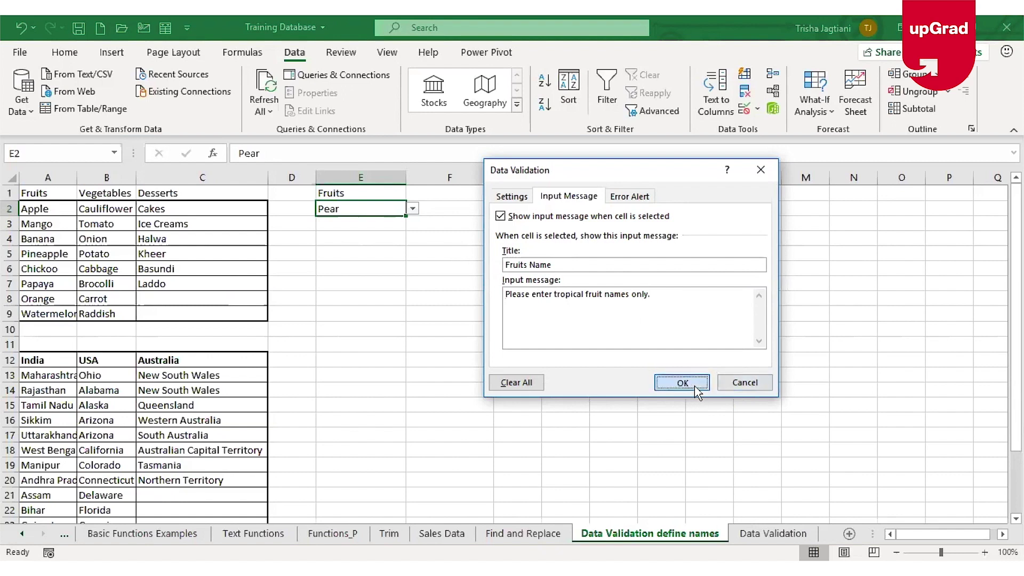
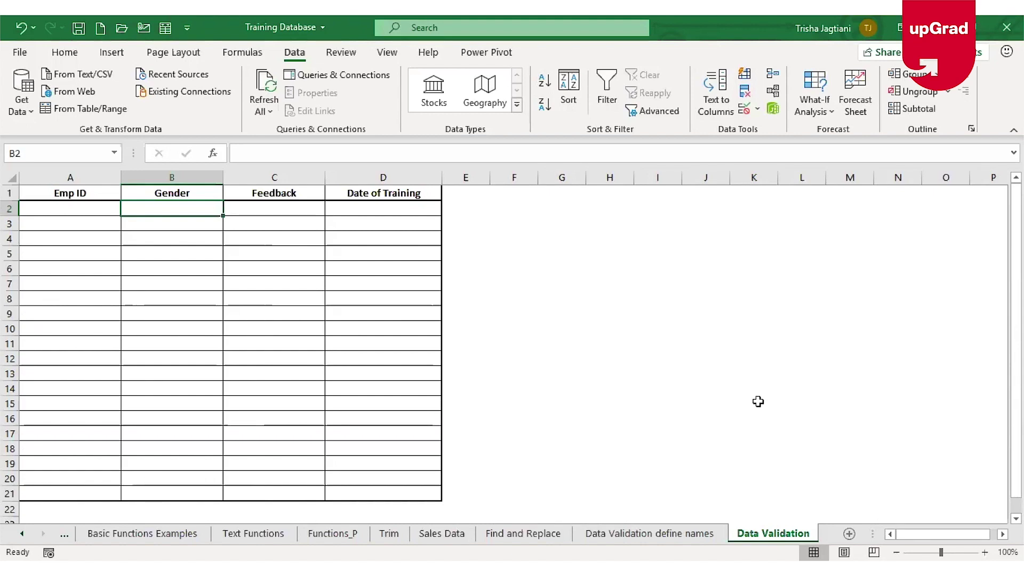
pyautogui.click(92, 206)
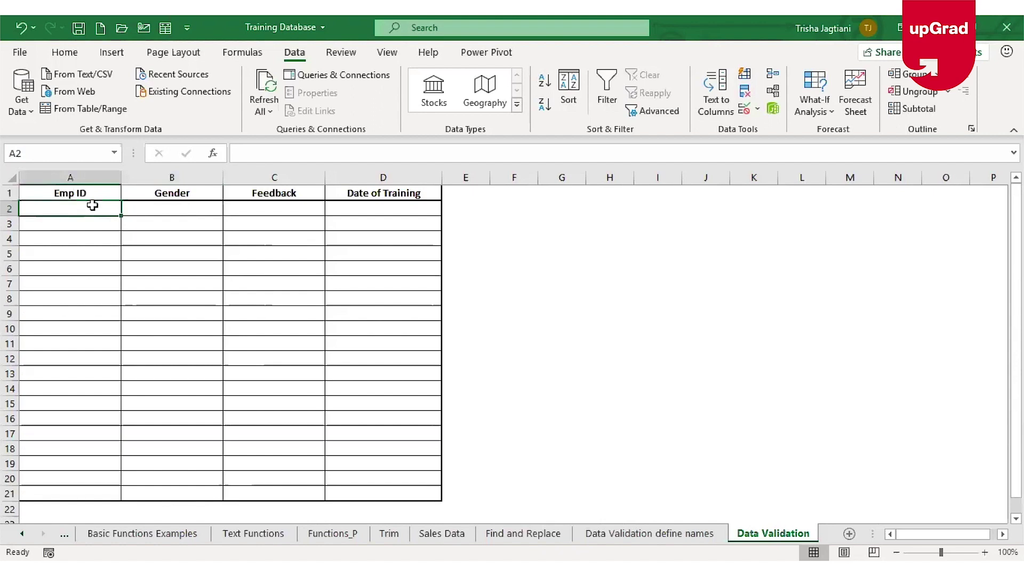
pyautogui.press('Tab')
pyautogui.press('Tab')
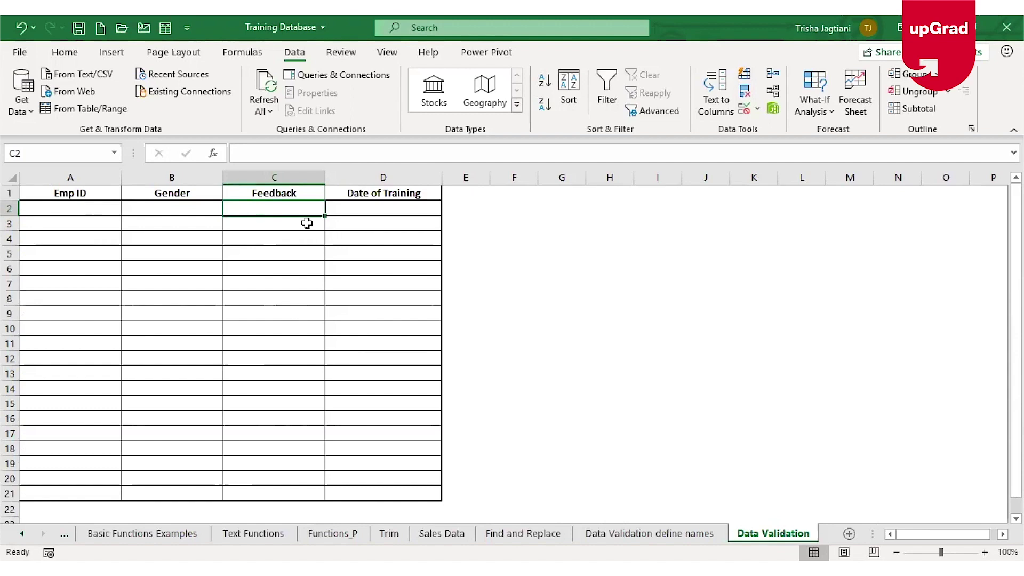
pyautogui.click(416, 208)
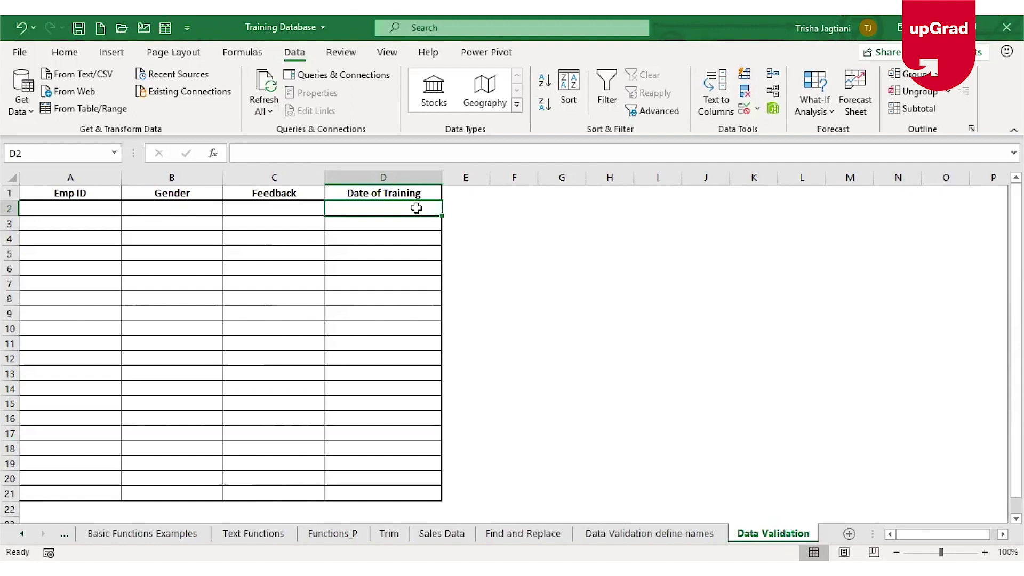
# Step: Set the data validation of the Emp ID cells A2:A21 to allow a List
pyautogui.click(99, 210)
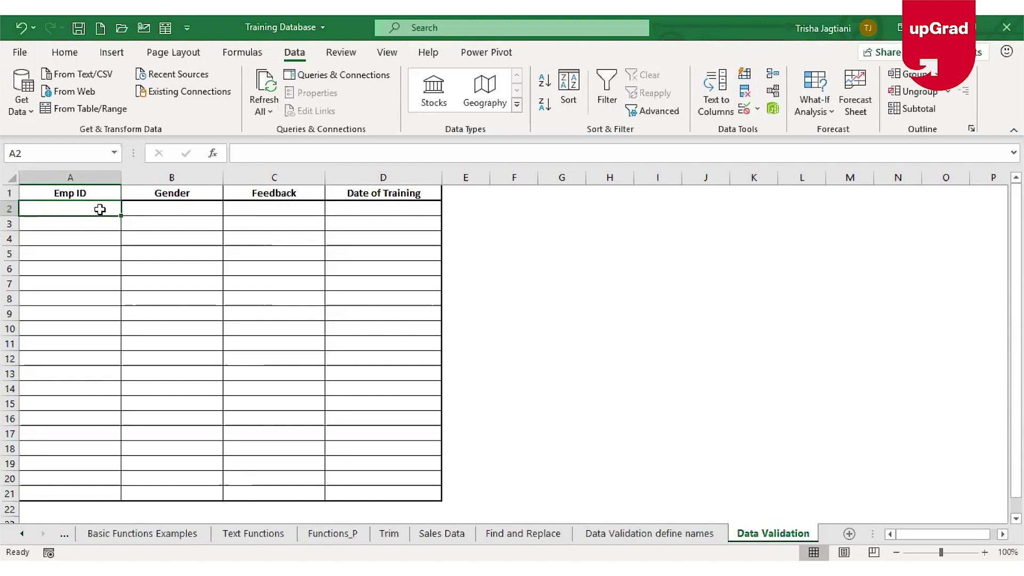
pyautogui.hotkey('shift', 'Down')
pyautogui.hotkey('shift', 'Down')
pyautogui.hotkey('shift', 'Down')
pyautogui.hotkey('shift', 'Down')
pyautogui.hotkey('shift', 'Down')
pyautogui.hotkey('shift', 'Down')
pyautogui.hotkey('shift', 'Down')
pyautogui.hotkey('shift', 'Down')
pyautogui.hotkey('shift', 'Down')
pyautogui.hotkey('shift', 'Down')
pyautogui.hotkey('shift', 'Down')
pyautogui.hotkey('shift', 'Down')
pyautogui.hotkey('shift', 'Down')
pyautogui.hotkey('shift', 'Down')
pyautogui.hotkey('shift', 'Down')
pyautogui.hotkey('shift', 'Down')
pyautogui.hotkey('shift', 'Down')
pyautogui.hotkey('shift', 'Down')
pyautogui.hotkey('shift', 'Down')
pyautogui.hotkey('shift', 'Down')
pyautogui.hotkey('shift', 'Up')
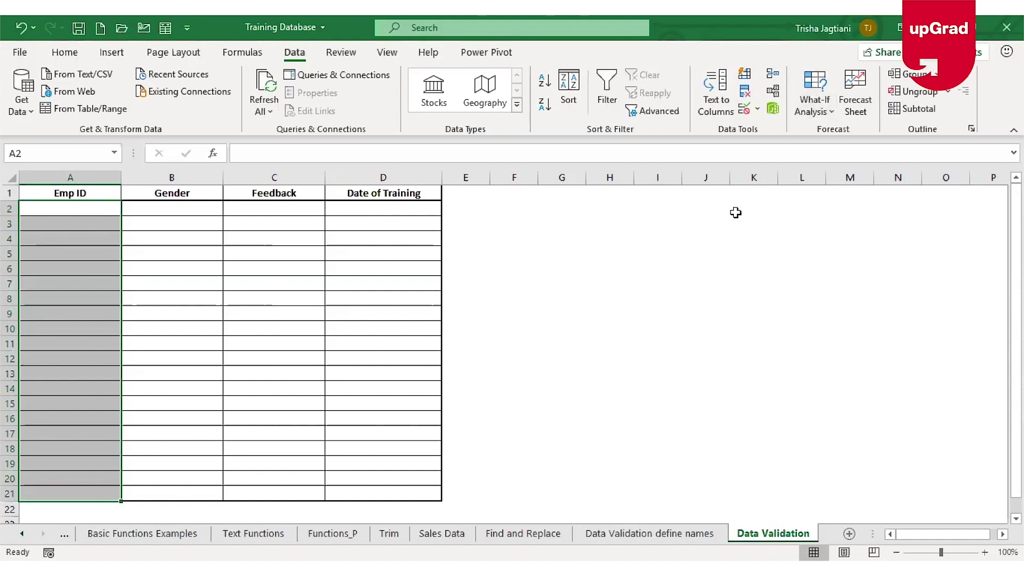
pyautogui.click(749, 111)
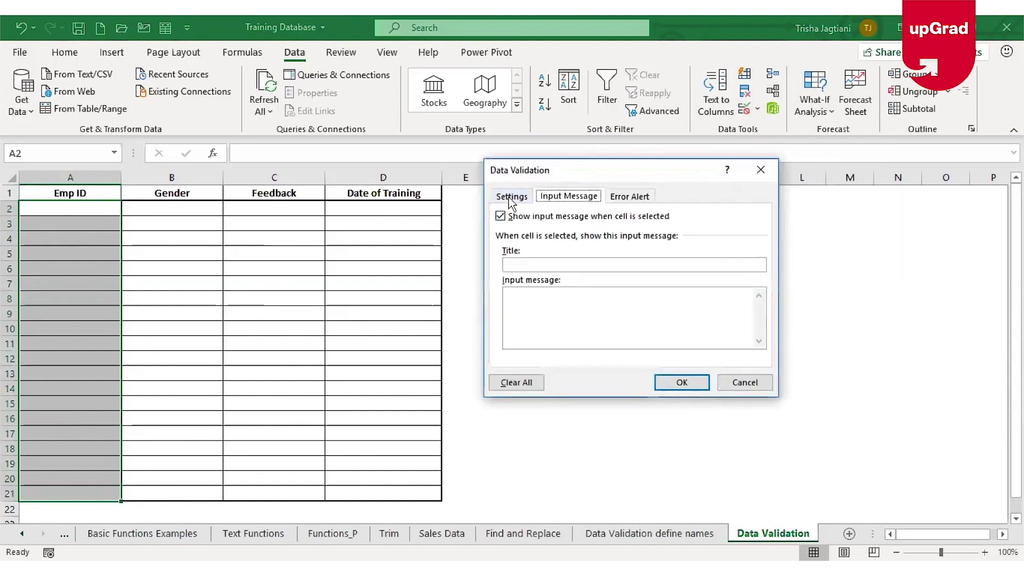
pyautogui.click(510, 198)
pyautogui.click(611, 245)
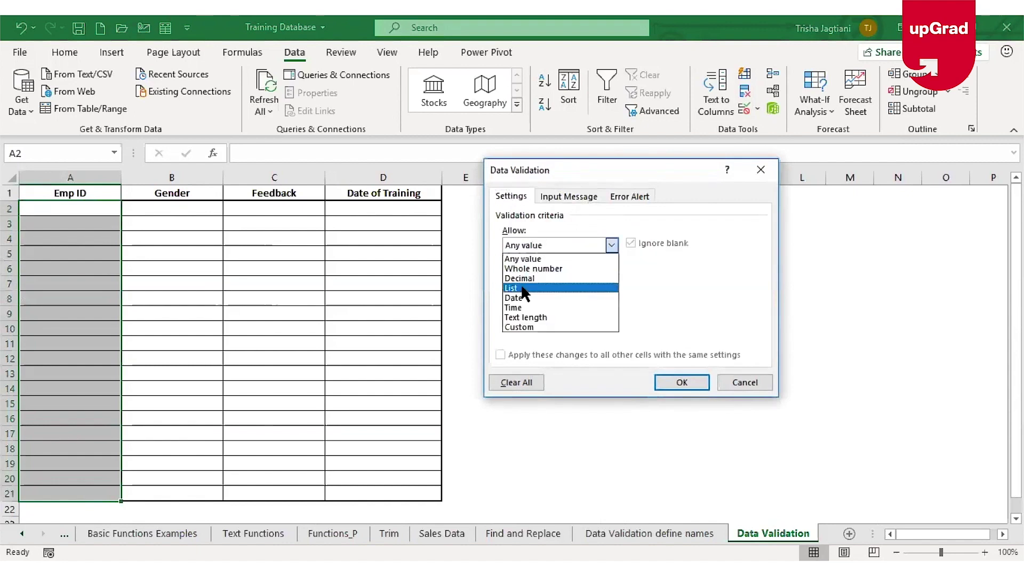
pyautogui.click(515, 288)
# Step: Use the employee codes in A2:A102 of the Database sheet as the list source and apply the validation
pyautogui.click(566, 306)
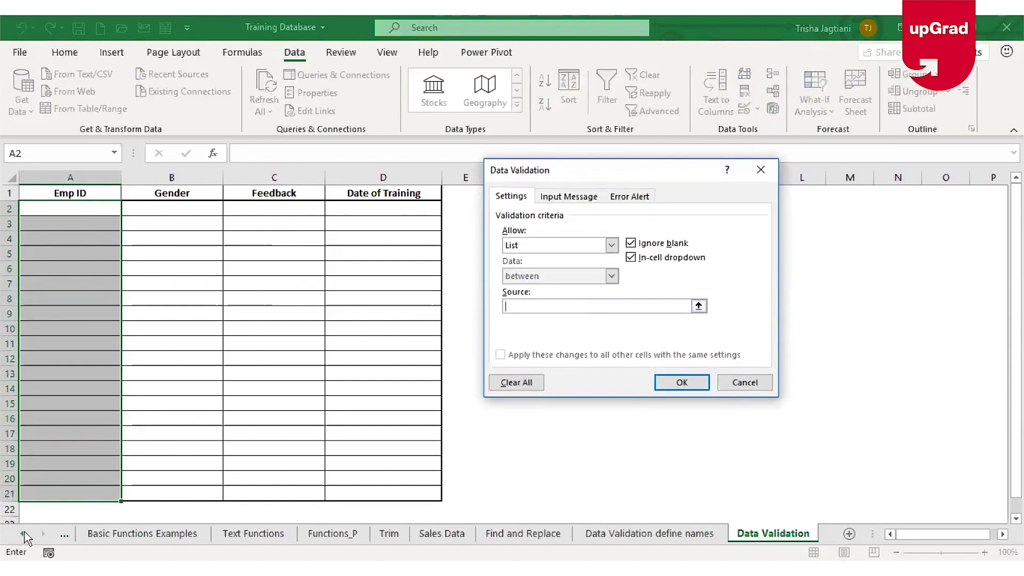
pyautogui.moveTo(24, 536); pyautogui.dragTo(24, 540)
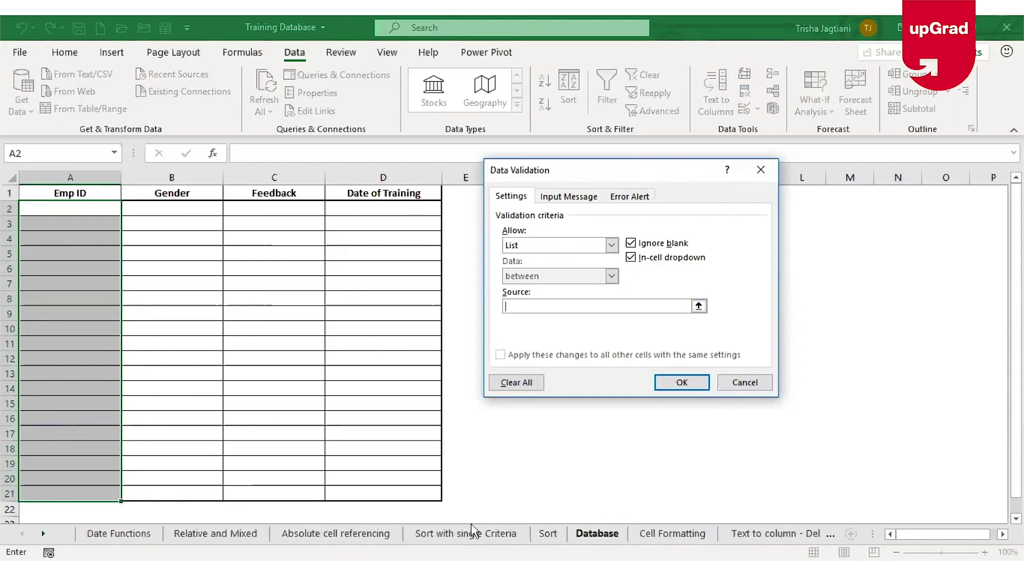
pyautogui.click(589, 539)
pyautogui.click(56, 206)
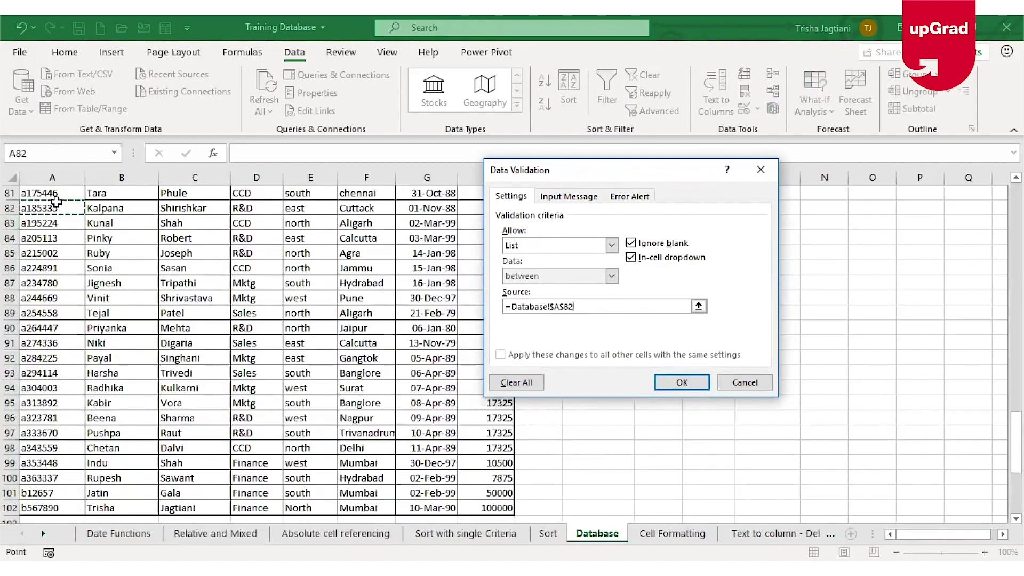
pyautogui.scroll(20, 55, 202)
pyautogui.click(56, 207)
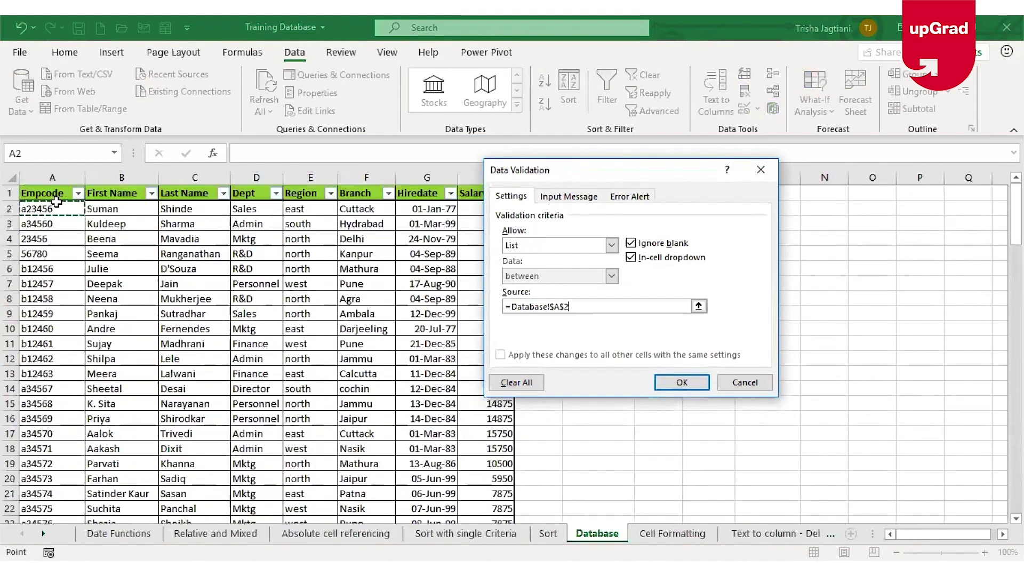
pyautogui.hotkey('ctrl', 'shift', 'Down')
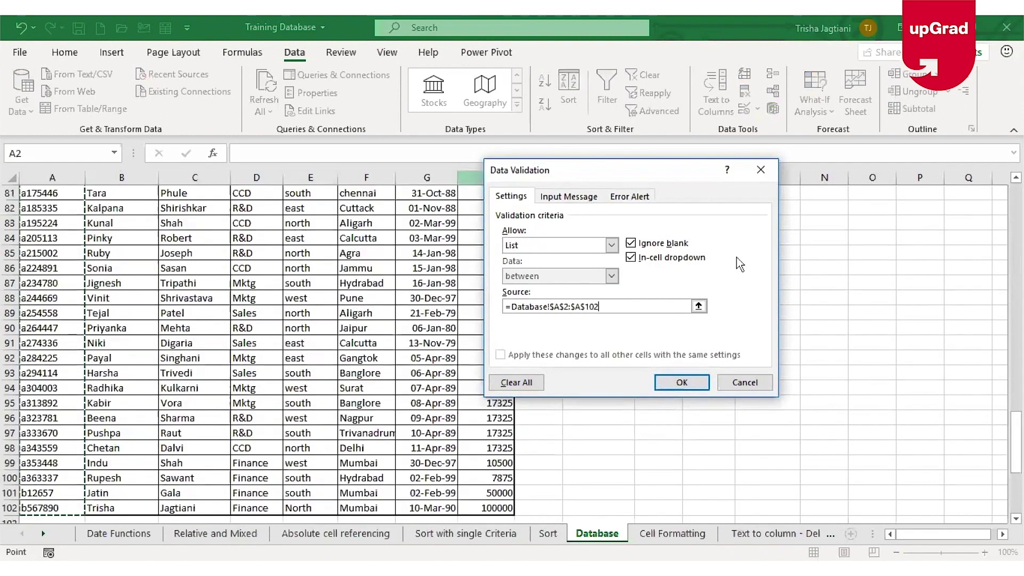
pyautogui.click(682, 383)
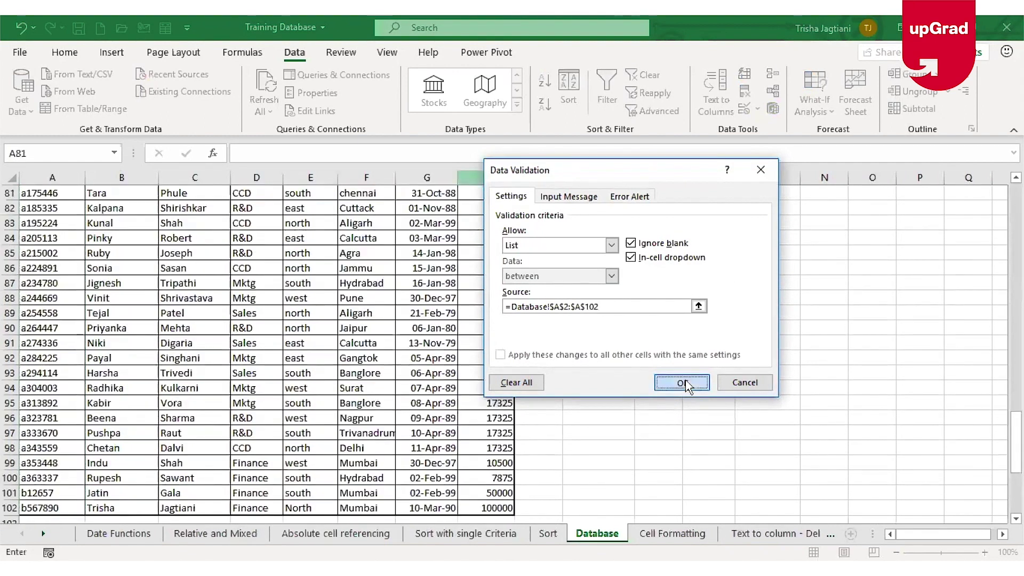
# Step: Check the drop-down list in several cells of the Emp ID column
pyautogui.click(128, 209)
pyautogui.press('Escape')
pyautogui.click(82, 244)
pyautogui.click(112, 275)
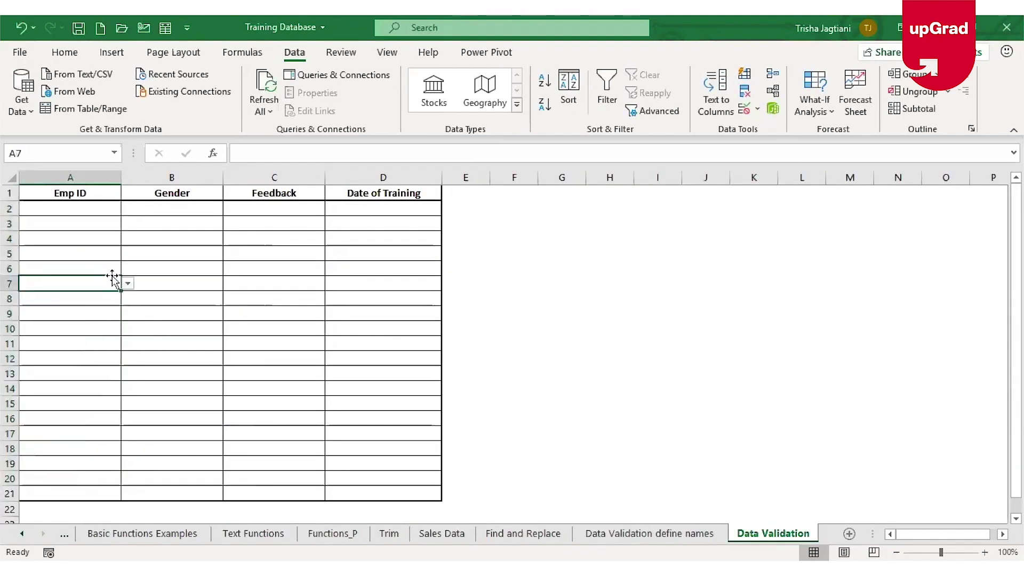
pyautogui.moveTo(107, 206); pyautogui.dragTo(160, 208)
# Step: Set the data validation of the Gender cells B2:B21 to allow a List
pyautogui.click(160, 208)
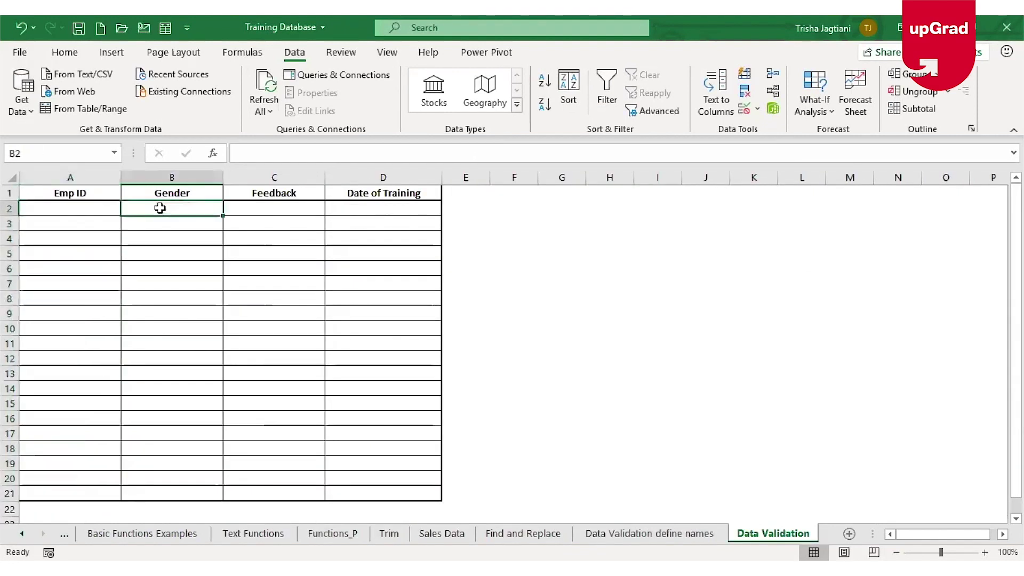
pyautogui.hotkey('shift', 'Down')
pyautogui.hotkey('shift', 'Down')
pyautogui.hotkey('shift', 'Down')
pyautogui.hotkey('shift', 'Down')
pyautogui.hotkey('shift', 'Down')
pyautogui.hotkey('shift', 'Down')
pyautogui.hotkey('shift', 'Down')
pyautogui.hotkey('shift', 'Down')
pyautogui.hotkey('shift', 'Down')
pyautogui.hotkey('shift', 'Down')
pyautogui.hotkey('shift', 'Down')
pyautogui.hotkey('shift', 'Down')
pyautogui.hotkey('shift', 'Down')
pyautogui.hotkey('shift', 'Down')
pyautogui.hotkey('shift', 'Down')
pyautogui.hotkey('shift', 'Down')
pyautogui.hotkey('shift', 'Down')
pyautogui.hotkey('shift', 'Down')
pyautogui.hotkey('shift', 'Down')
pyautogui.hotkey('shift', 'Down')
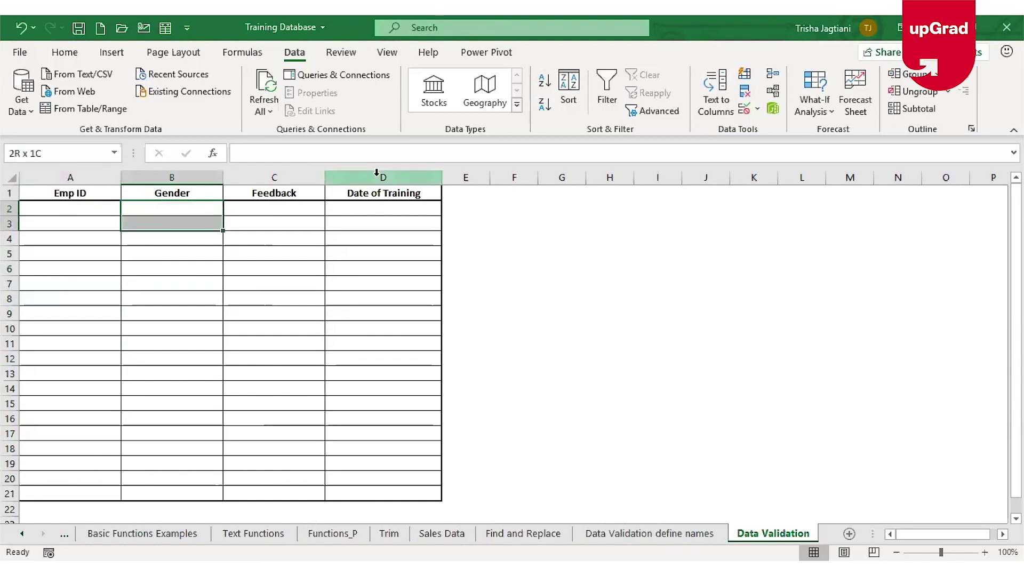
pyautogui.hotkey('shift', 'Up')
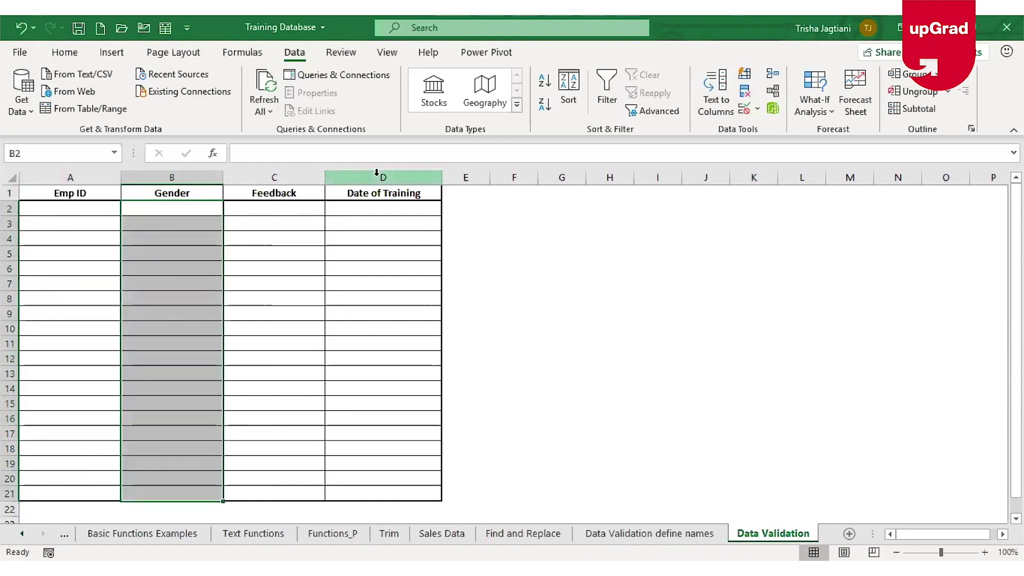
pyautogui.click(745, 110)
pyautogui.click(611, 245)
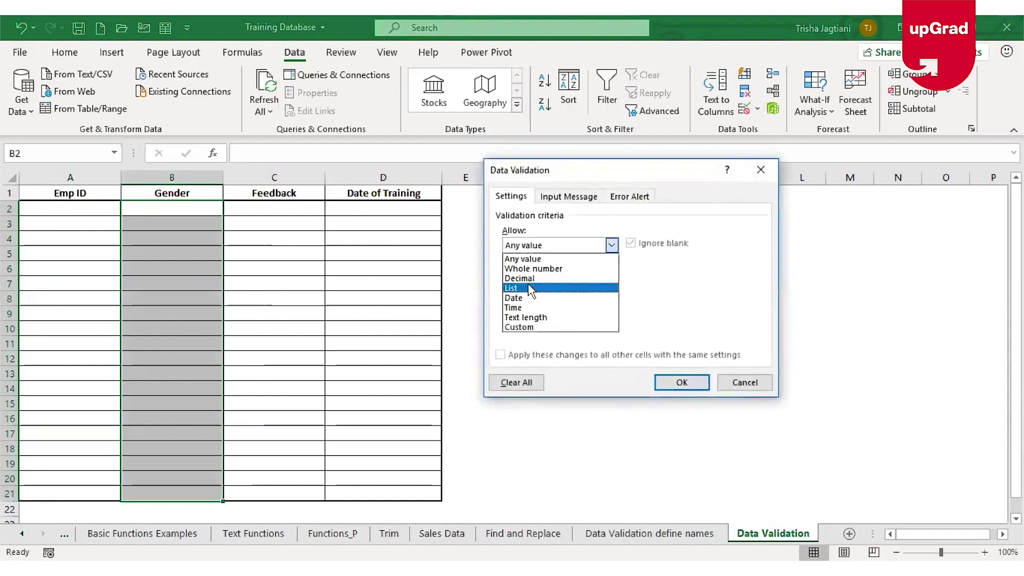
pyautogui.click(531, 289)
# Step: Enter Male,Female as the list source for the Gender cells, apply the validation and check the drop-down list in B2
pyautogui.click(579, 307)
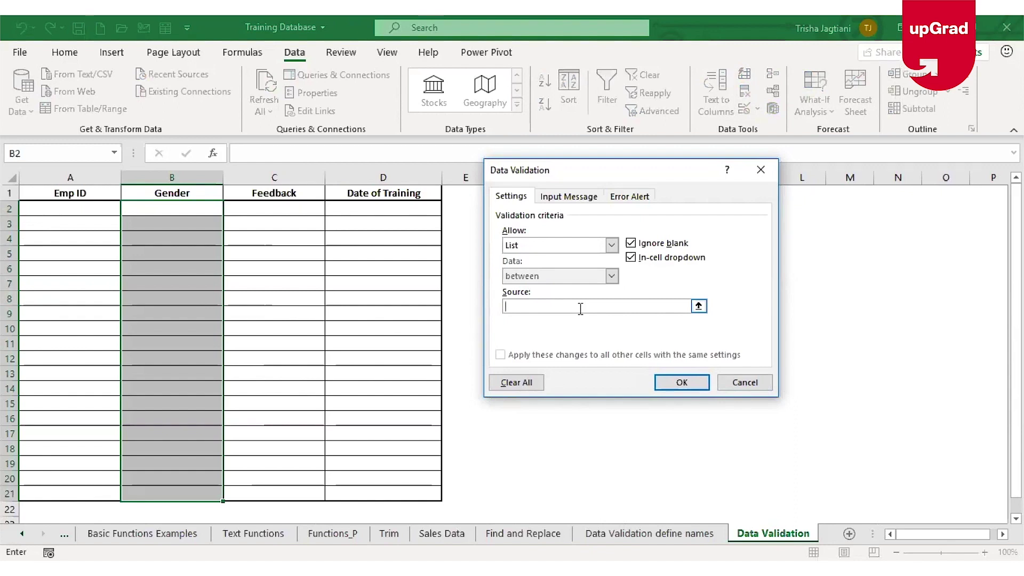
pyautogui.write('Male,Female')
pyautogui.click(676, 387)
pyautogui.click(230, 208)
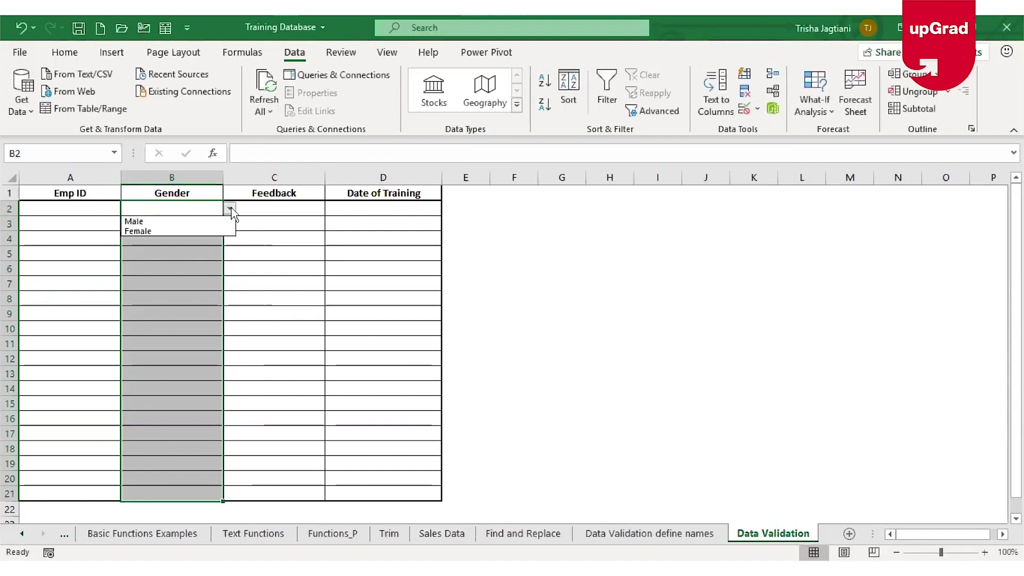
# Step: Set the data validation of the Feedback cells C2:C21 to allow a Whole number
pyautogui.click(290, 212)
pyautogui.click(311, 210)
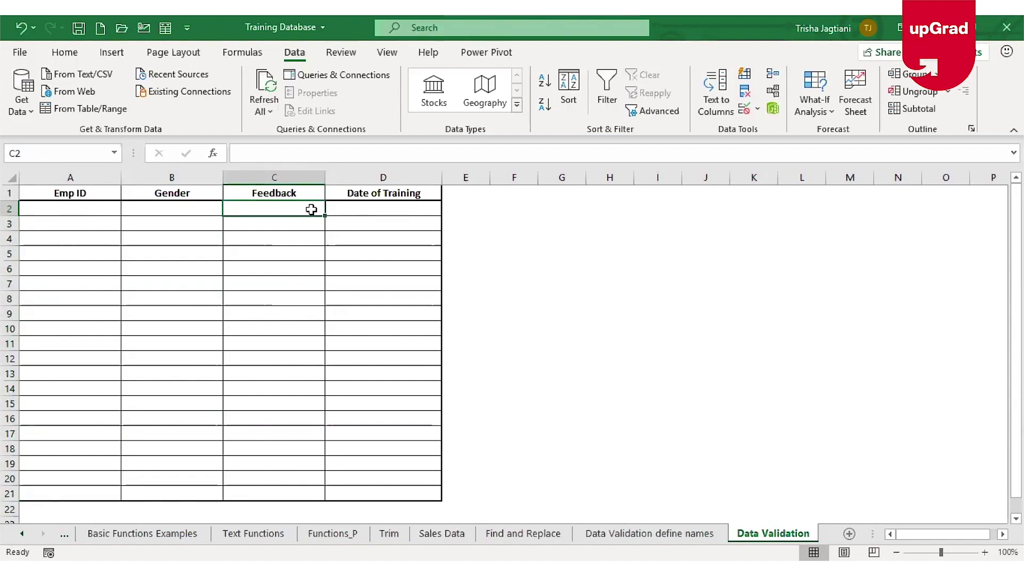
pyautogui.hotkey('shift', 'Down')
pyautogui.hotkey('shift', 'Down')
pyautogui.hotkey('shift', 'Down')
pyautogui.hotkey('shift', 'Down')
pyautogui.hotkey('shift', 'Down')
pyautogui.hotkey('shift', 'Down')
pyautogui.hotkey('shift', 'Down')
pyautogui.hotkey('shift', 'Down')
pyautogui.hotkey('shift', 'Down')
pyautogui.hotkey('shift', 'Down')
pyautogui.hotkey('shift', 'Down')
pyautogui.hotkey('shift', 'Down')
pyautogui.hotkey('shift', 'Down')
pyautogui.hotkey('shift', 'Down')
pyautogui.hotkey('shift', 'Down')
pyautogui.hotkey('shift', 'Down')
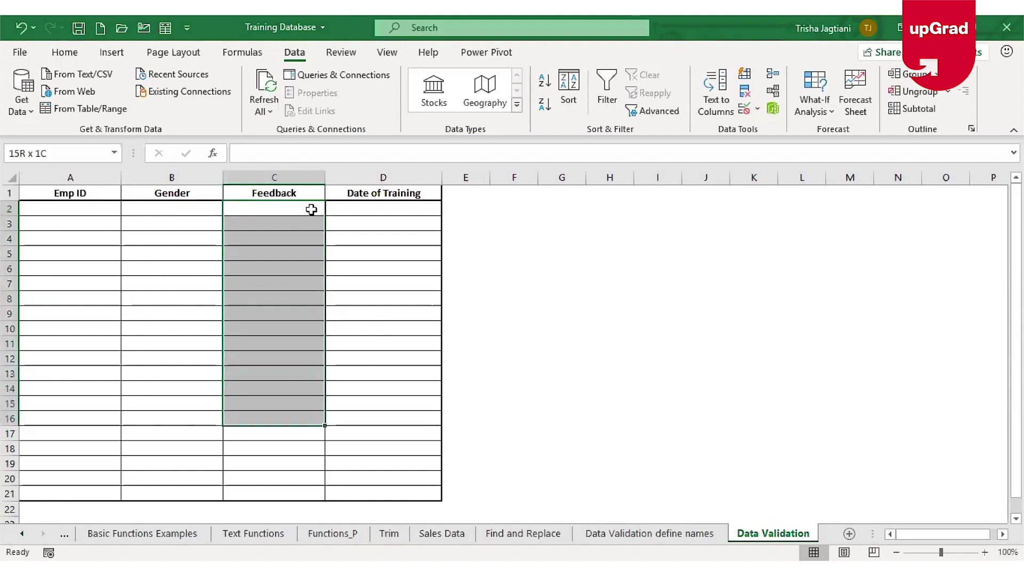
pyautogui.hotkey('shift', 'Down')
pyautogui.hotkey('shift', 'Down')
pyautogui.hotkey('shift', 'Down')
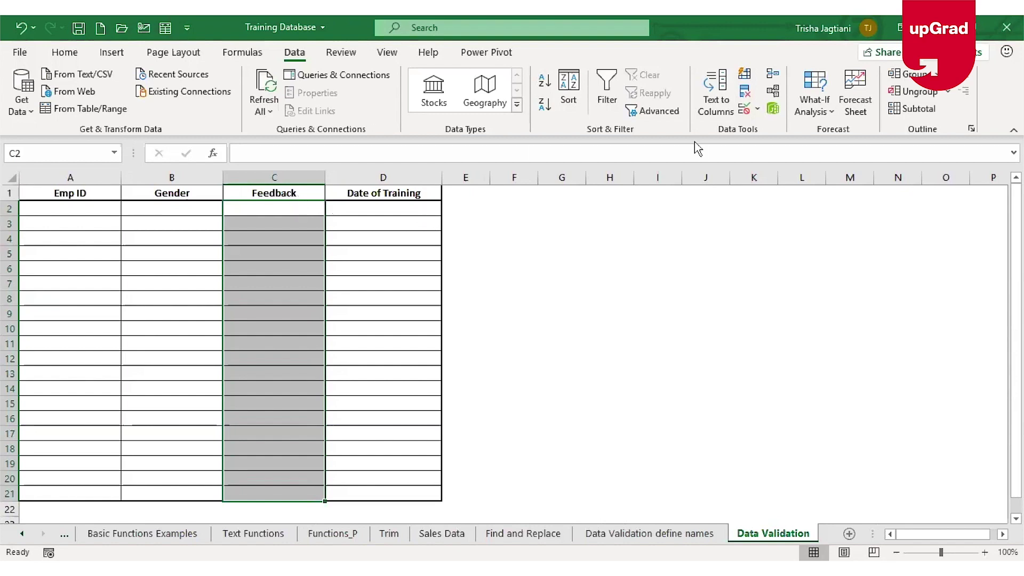
pyautogui.click(745, 111)
pyautogui.click(555, 250)
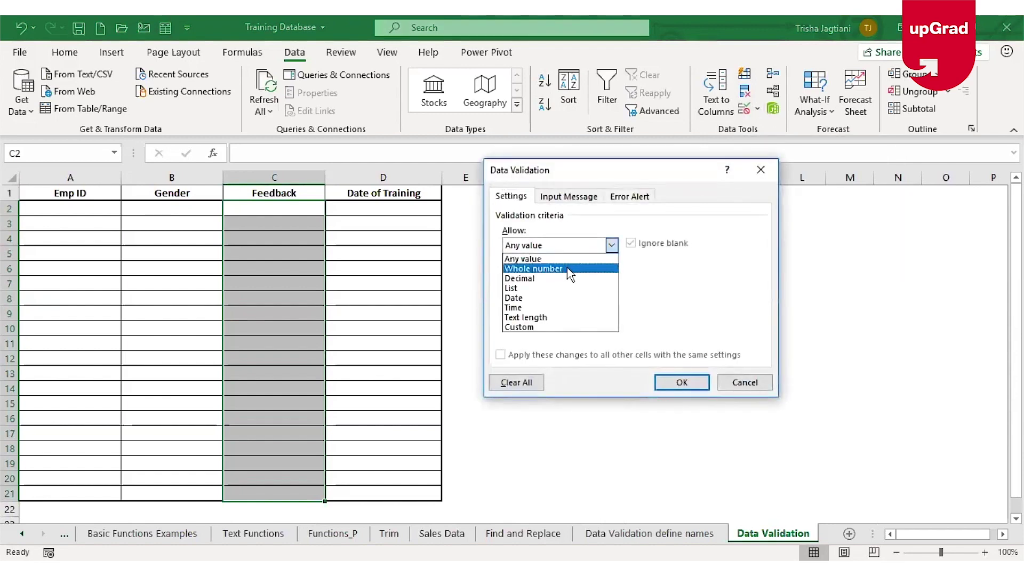
pyautogui.click(569, 269)
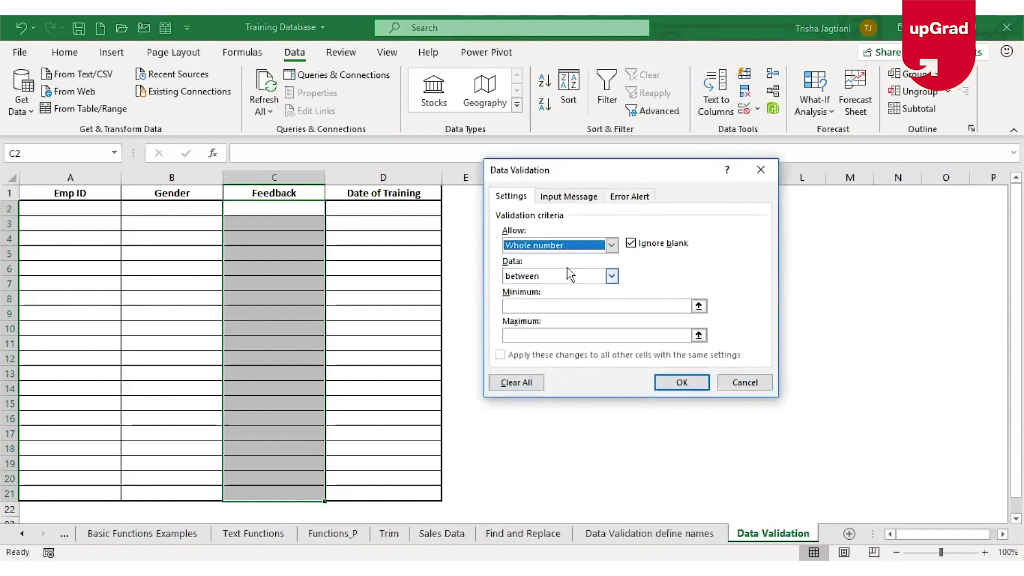
# Step: Limit the Feedback values to a minimum of 1 and a maximum of 10 and apply the validation
pyautogui.click(578, 306)
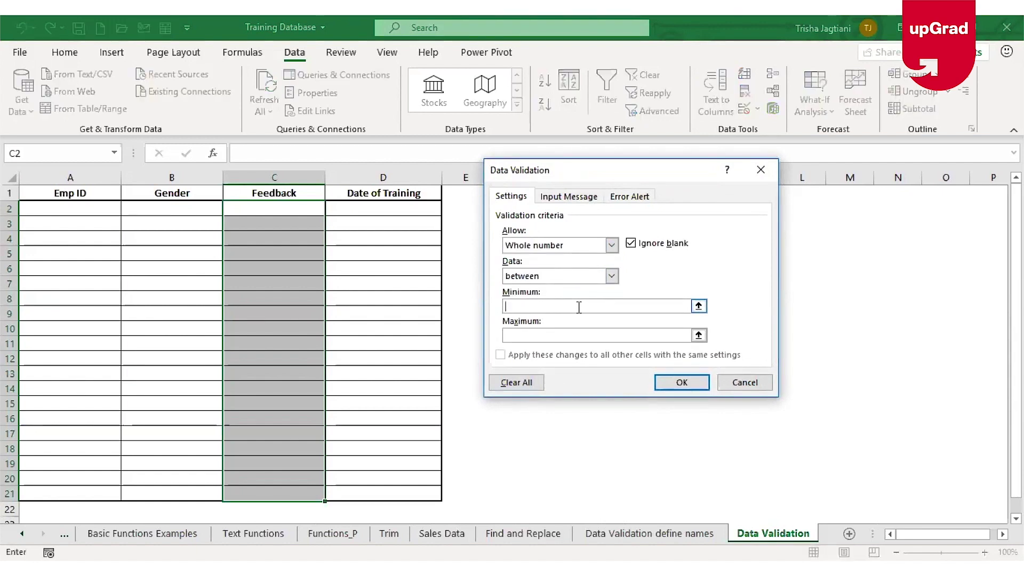
pyautogui.write('1')
pyautogui.click(554, 335)
pyautogui.write('10')
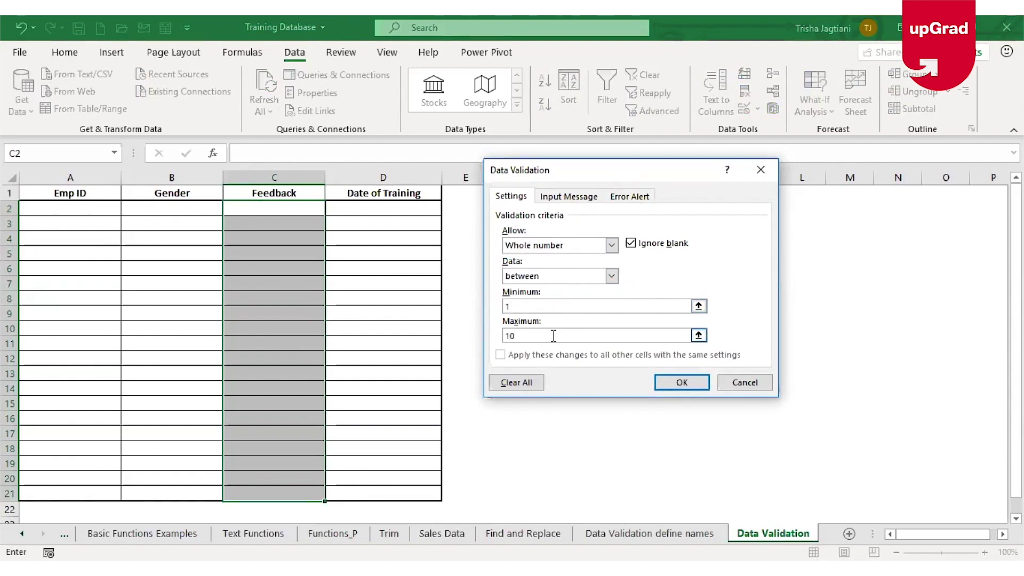
pyautogui.click(680, 385)
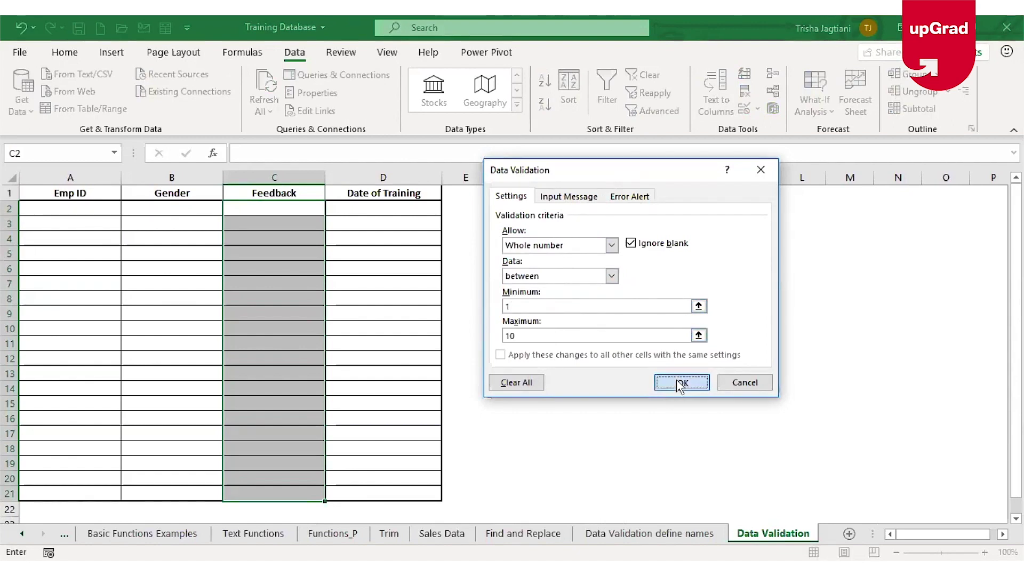
# Step: Try to enter 11 in cell C3 of the Feedback column to test the validation
pyautogui.click(319, 220)
pyautogui.write('11')
pyautogui.press('Return')
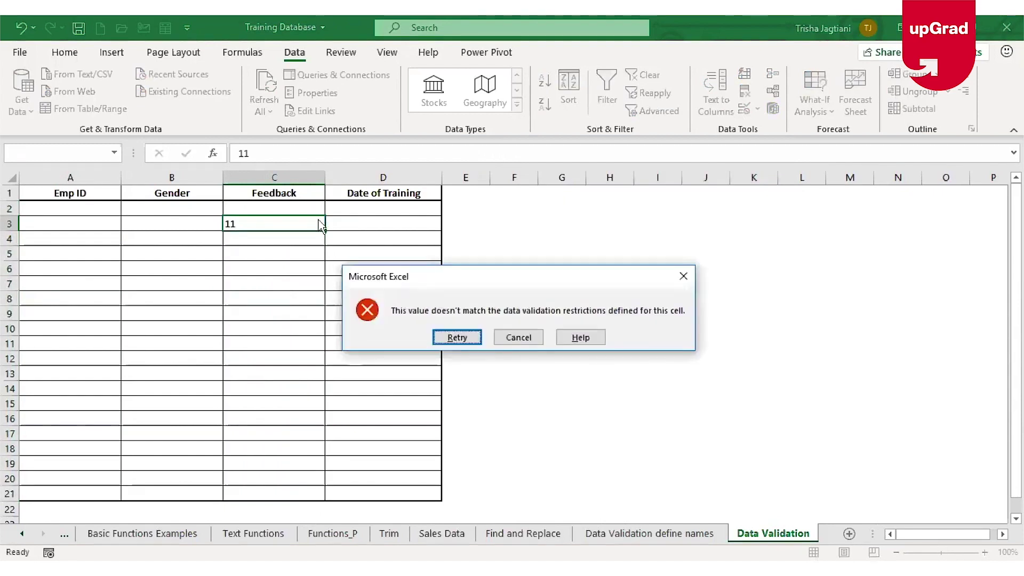
# Step: Set the data validation of the Date of Training cells D2:D21 to allow a Date
pyautogui.click(408, 208)
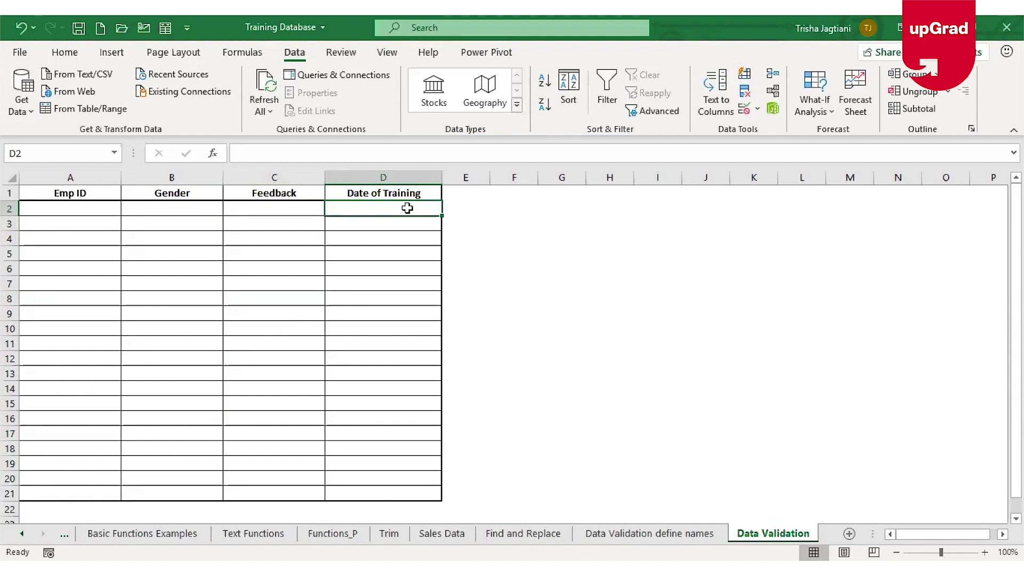
pyautogui.hotkey('shift', 'Down')
pyautogui.hotkey('shift', 'Down')
pyautogui.hotkey('shift', 'Down')
pyautogui.hotkey('shift', 'Down')
pyautogui.hotkey('shift', 'Down')
pyautogui.hotkey('shift', 'Down')
pyautogui.hotkey('shift', 'Down')
pyautogui.hotkey('shift', 'Down')
pyautogui.hotkey('shift', 'Down')
pyautogui.hotkey('shift', 'Down')
pyautogui.hotkey('shift', 'Down')
pyautogui.hotkey('shift', 'Down')
pyautogui.hotkey('shift', 'Down')
pyautogui.hotkey('shift', 'Down')
pyautogui.hotkey('shift', 'Down')
pyautogui.hotkey('shift', 'Down')
pyautogui.hotkey('shift', 'Down')
pyautogui.hotkey('shift', 'Down')
pyautogui.hotkey('shift', 'Down')
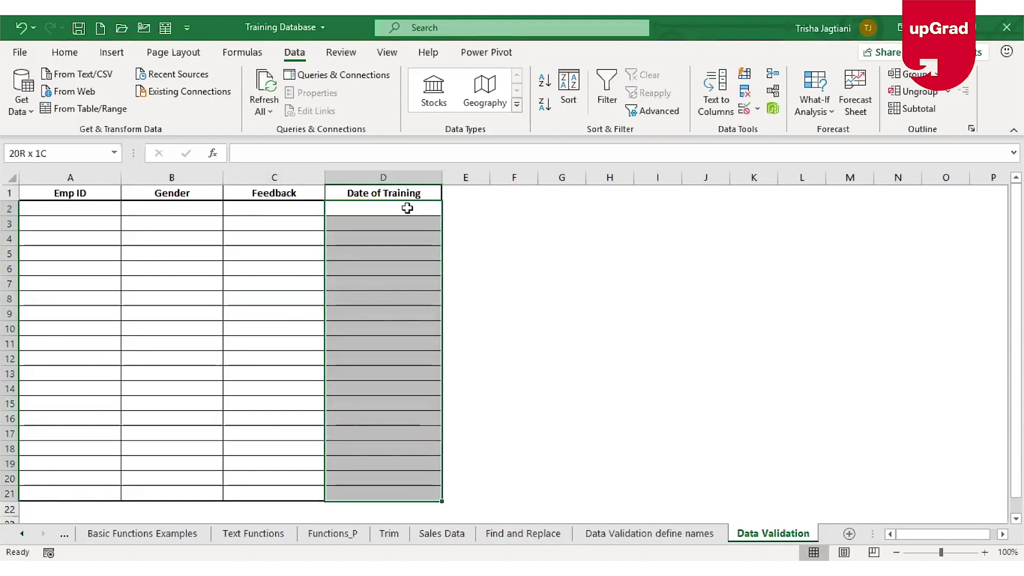
pyautogui.click(745, 109)
pyautogui.click(593, 249)
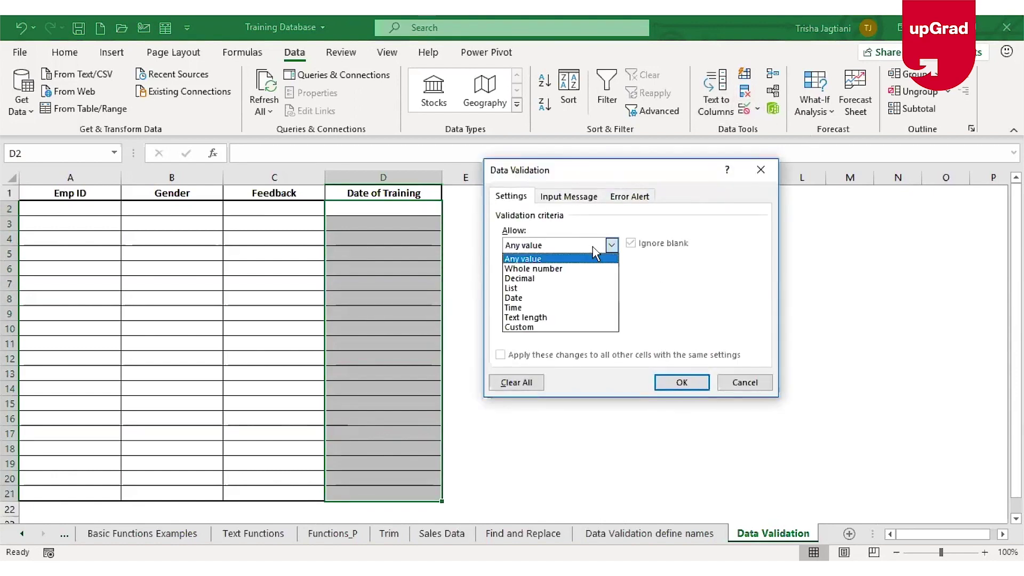
pyautogui.click(542, 298)
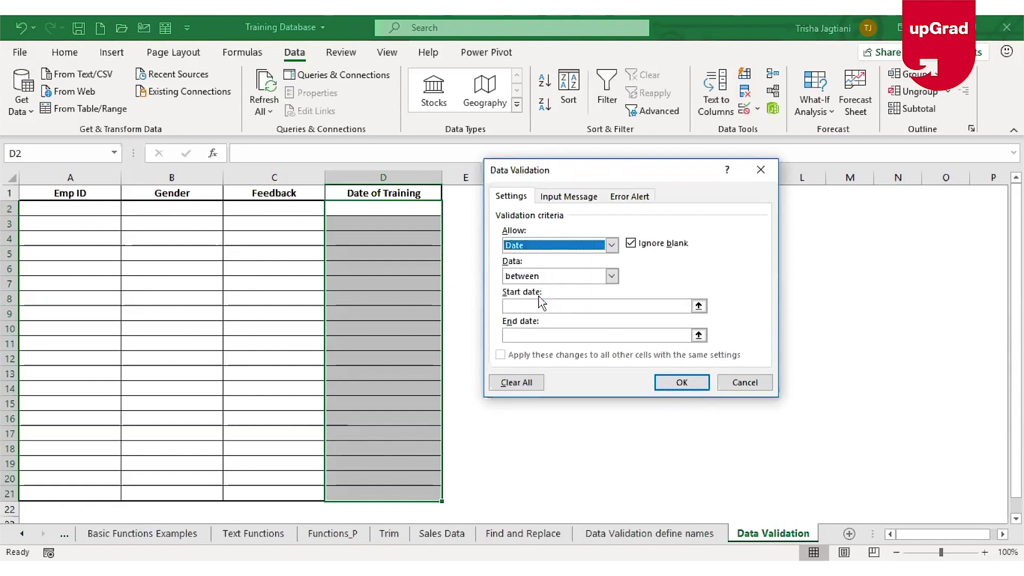
# Step: Set the date condition of the Date of Training cells to less than, with 12-August as the end date
pyautogui.click(612, 276)
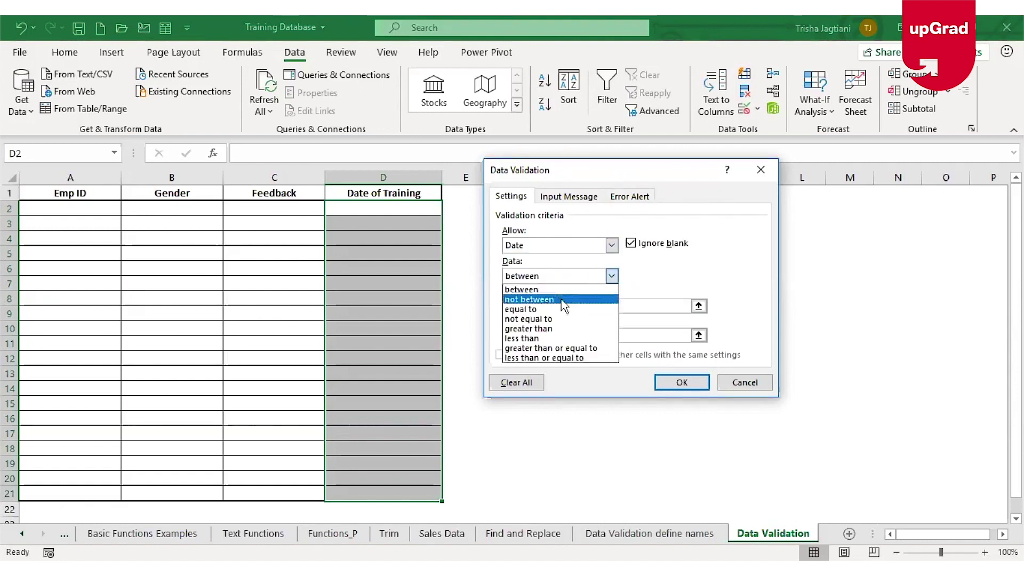
pyautogui.click(586, 339)
pyautogui.click(629, 306)
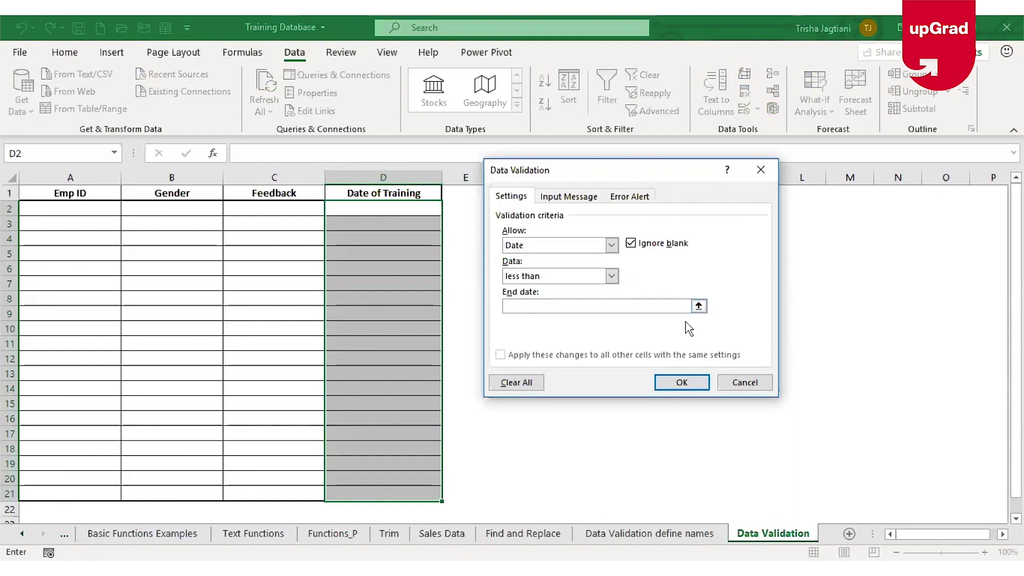
pyautogui.write('12-August')
# Step: Change the date condition of cell D2 to greater than, with the start date 12-August-2019
pyautogui.click(612, 276)
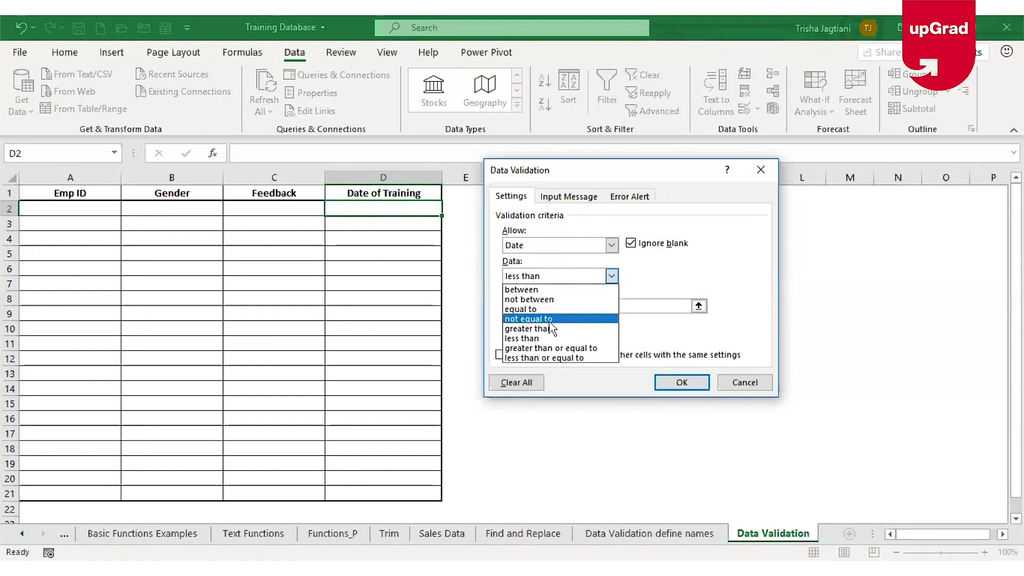
pyautogui.click(669, 288)
pyautogui.click(584, 280)
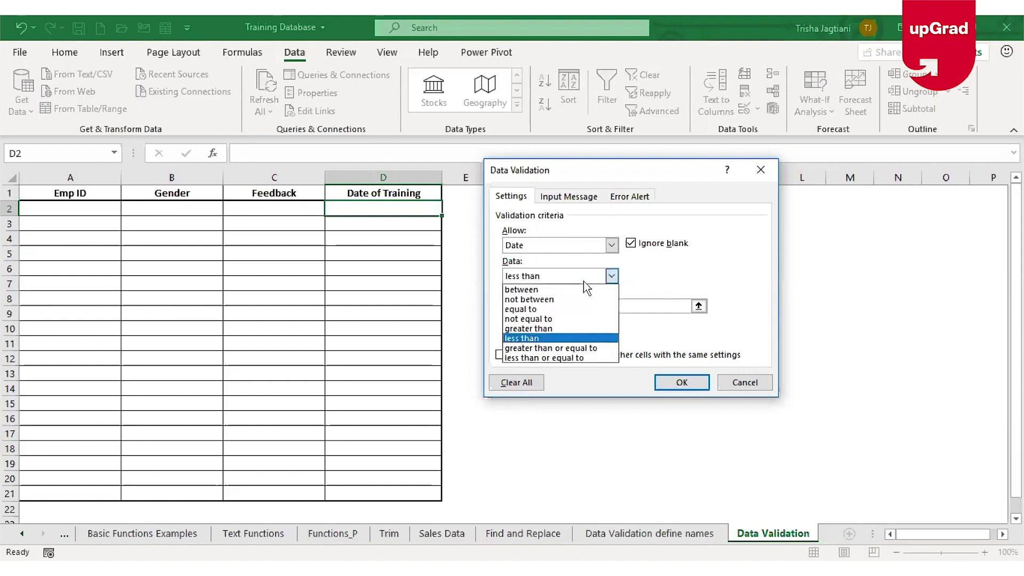
pyautogui.click(537, 332)
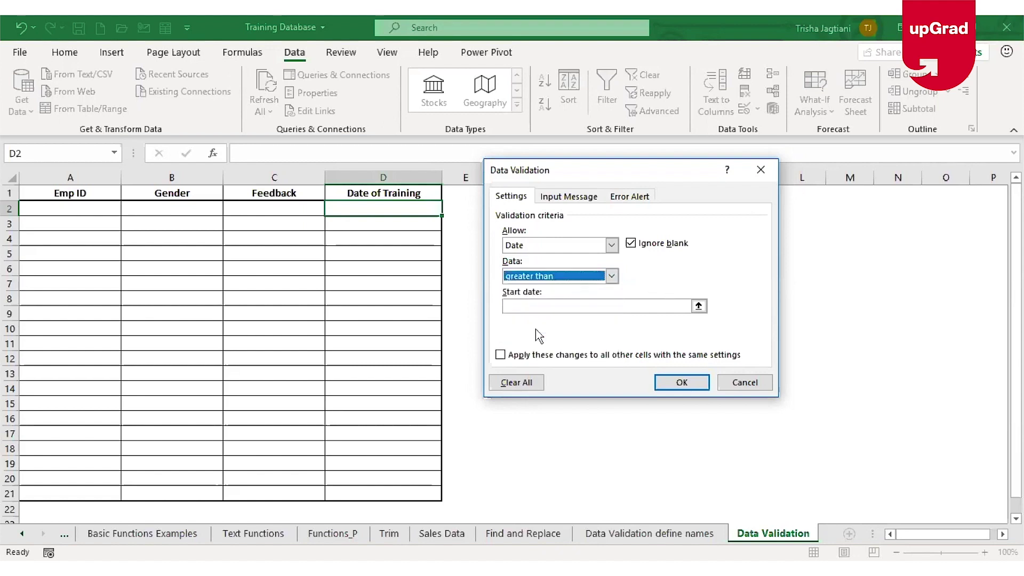
pyautogui.click(609, 307)
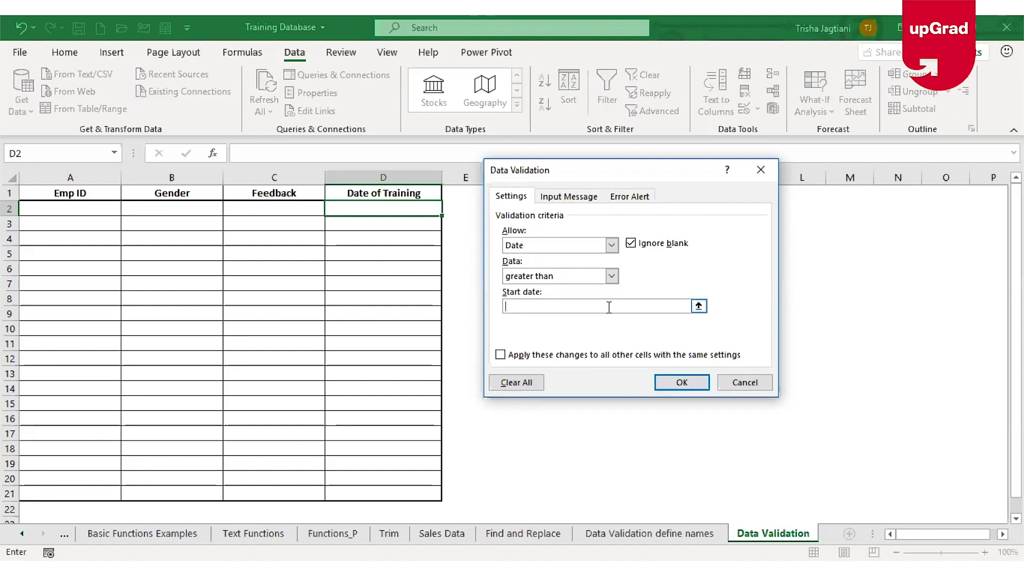
pyautogui.write('12-August-2019')
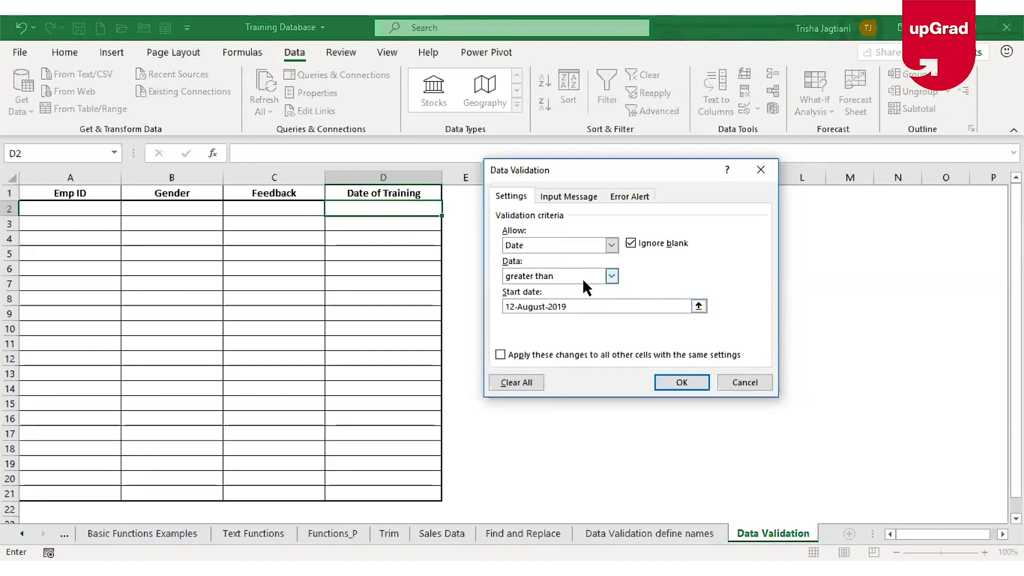
# Step: Change the date condition of cell D2 to greater than or equal to and apply the validation
pyautogui.click(582, 277)
pyautogui.click(557, 349)
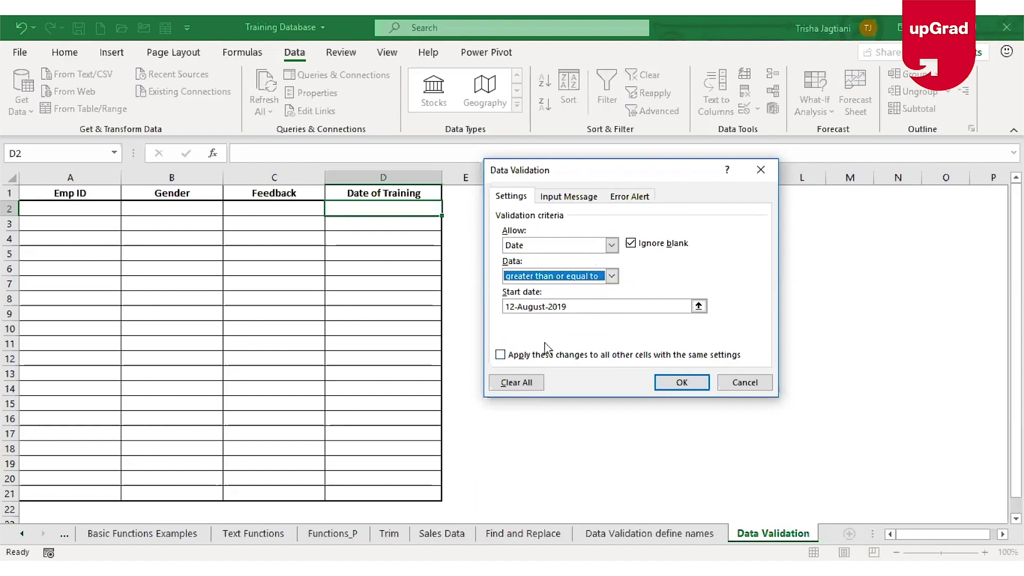
pyautogui.click(676, 384)
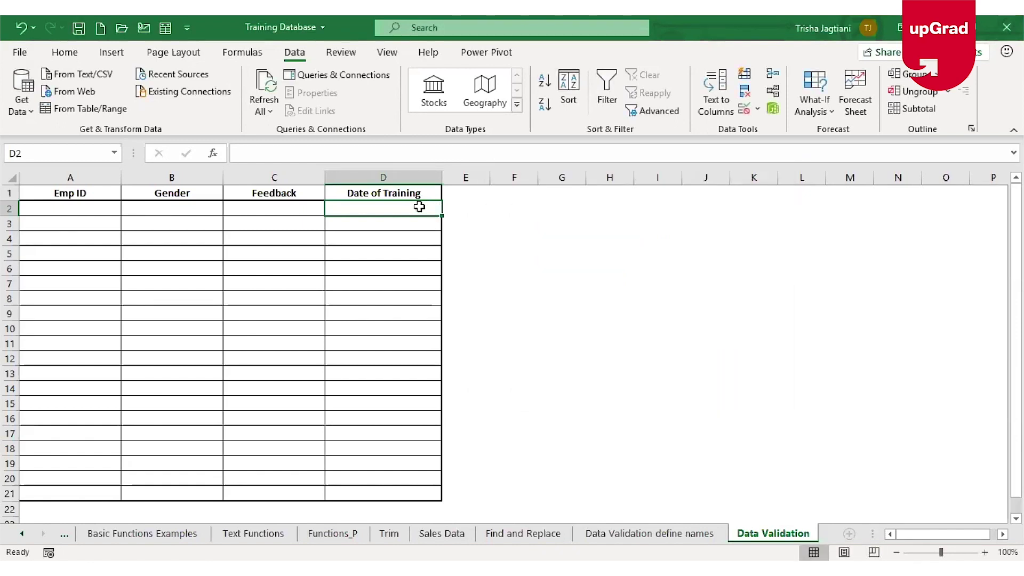
# Step: Try to enter 11-august-2019 in cell D2 to test the date validation, and cancel the entry
pyautogui.write('11')
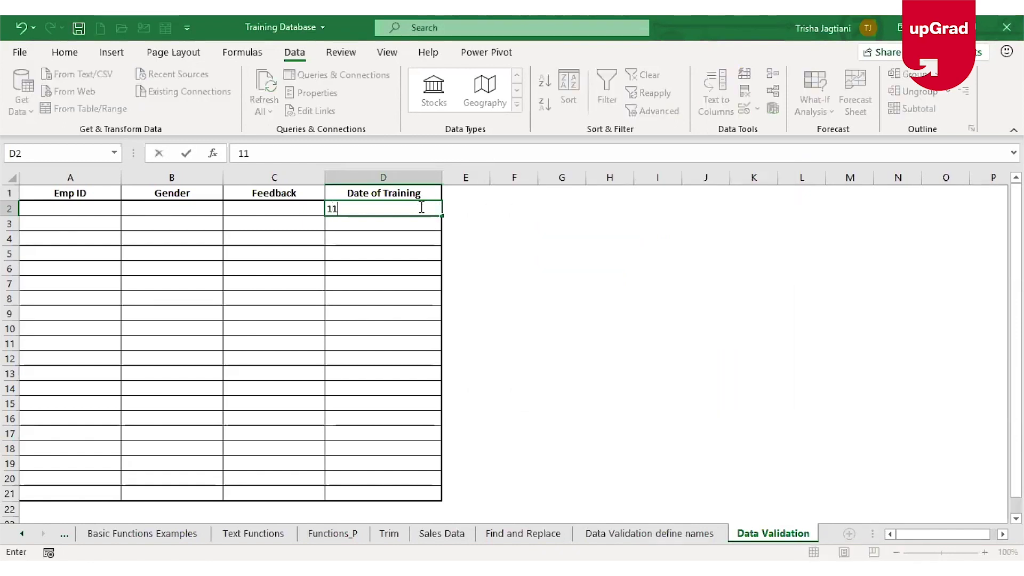
pyautogui.write('-august-2019')
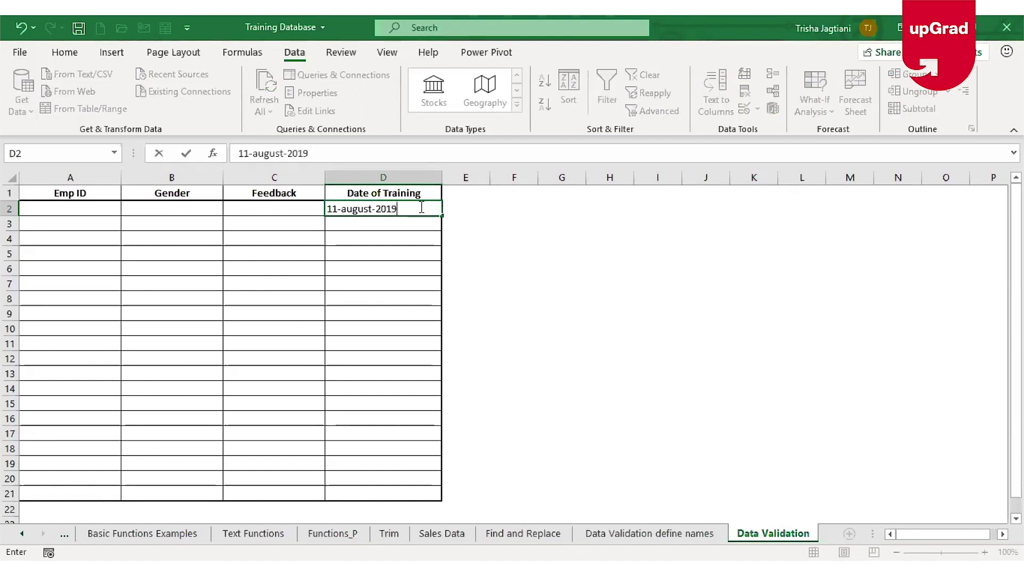
pyautogui.press('Return')
pyautogui.click(536, 347)
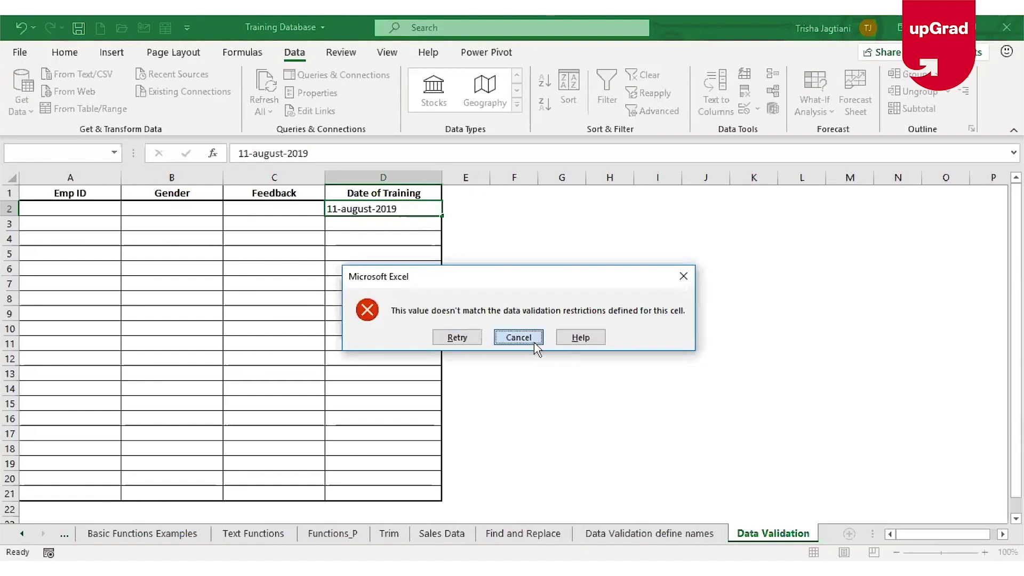
# Step: Enter the date 12-august-2019 in cell D2 of the Date of Training column
pyautogui.write('12-')
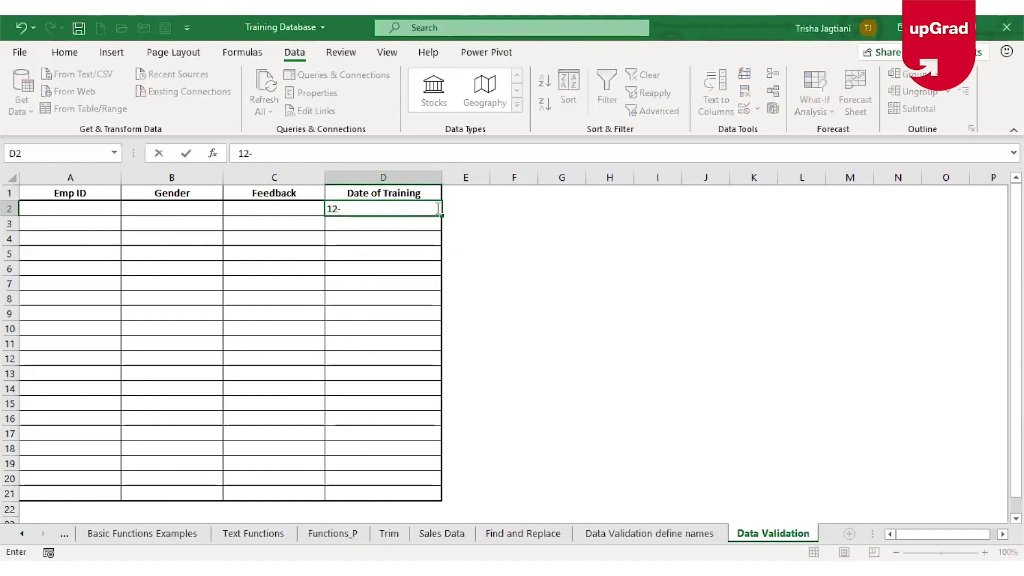
pyautogui.write('august-2019')
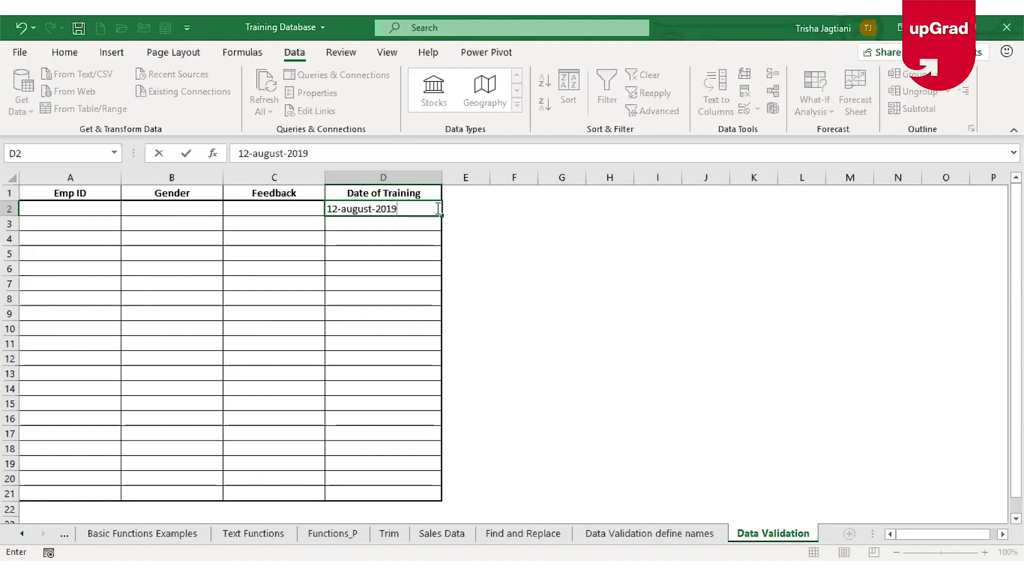
pyautogui.press('Return')
# Step: Change the date validation of cell D2 to between 12-08-2019 and 12-September-2019 and apply it
pyautogui.click(398, 208)
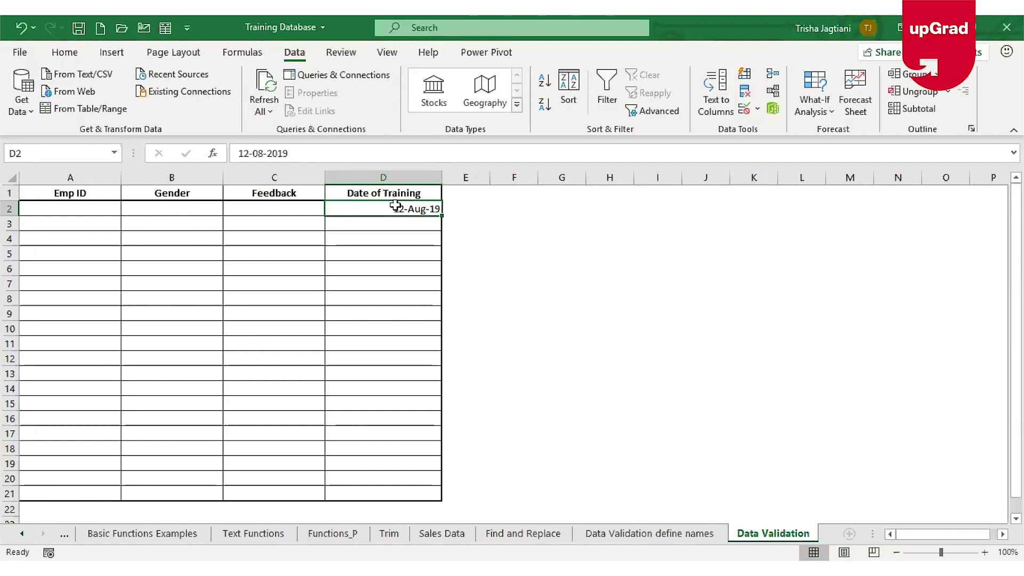
pyautogui.click(745, 106)
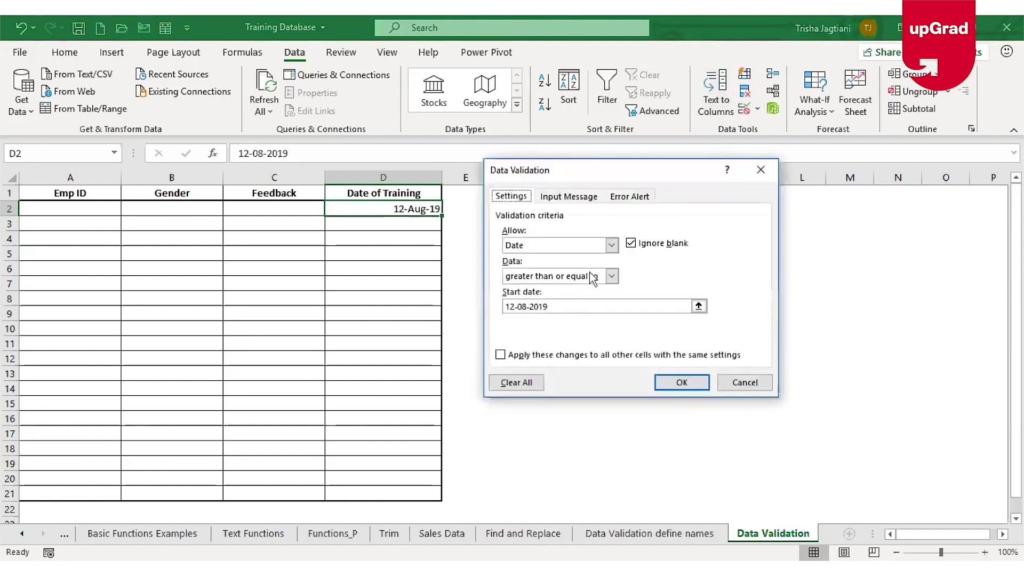
pyautogui.click(590, 278)
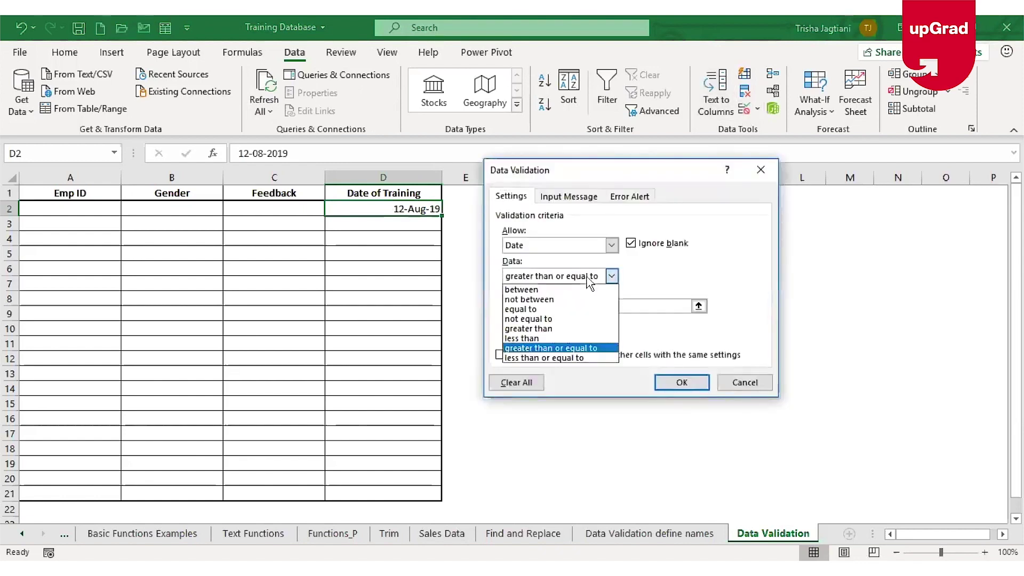
pyautogui.click(539, 289)
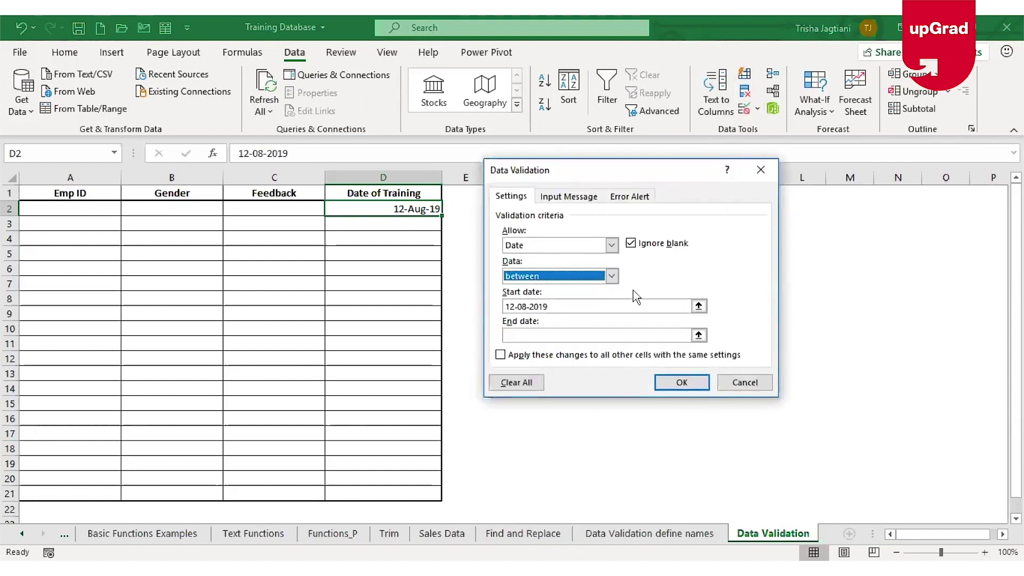
pyautogui.click(606, 335)
pyautogui.write('12-')
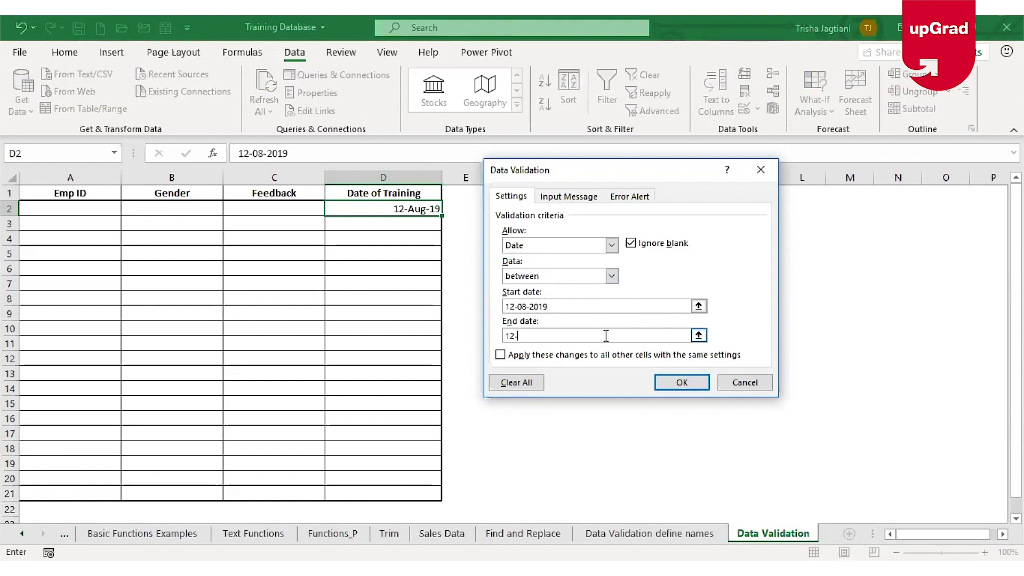
pyautogui.write('September-2019')
pyautogui.click(680, 385)
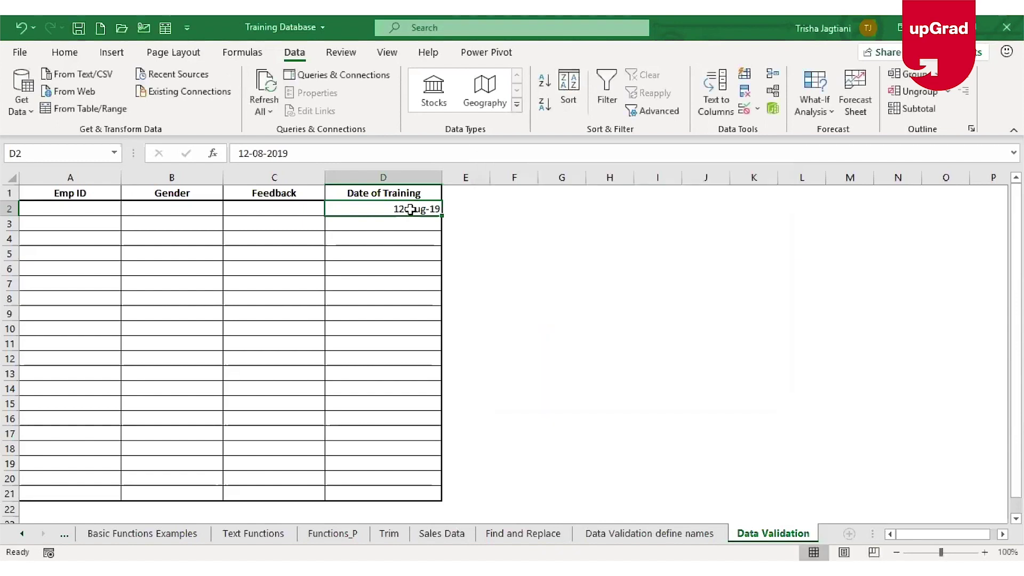
# Step: Try to enter 13-september-2019 in cell D2 to test the date range, and cancel the entry
pyautogui.write('13')
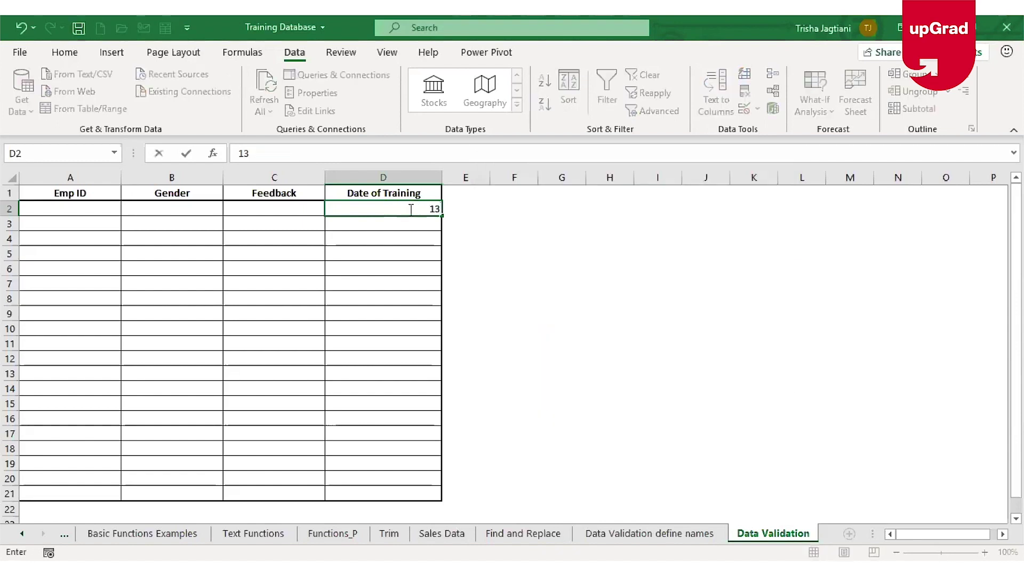
pyautogui.write('-sept')
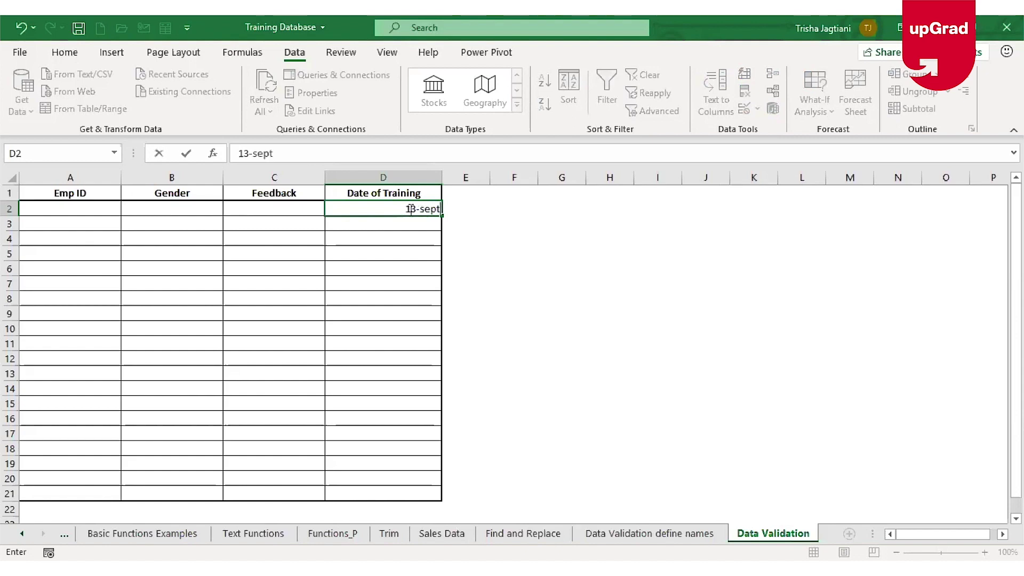
pyautogui.write('ember-2019')
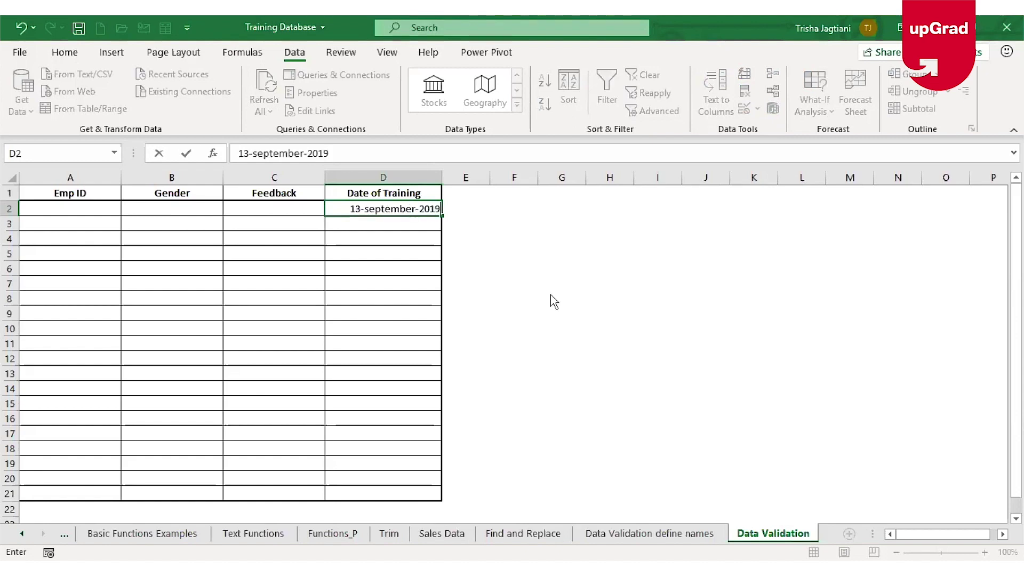
pyautogui.press('Return')
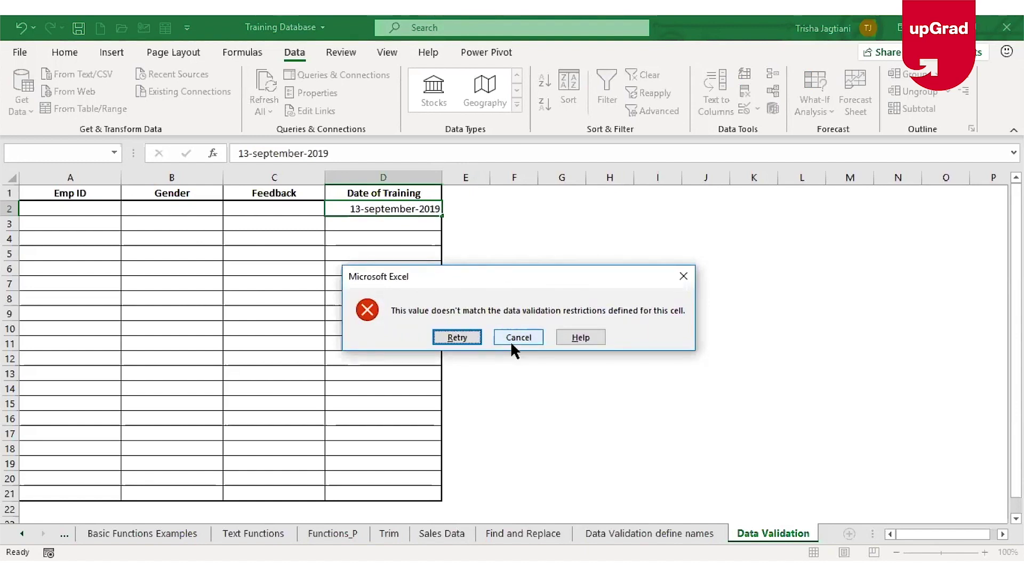
pyautogui.click(515, 337)
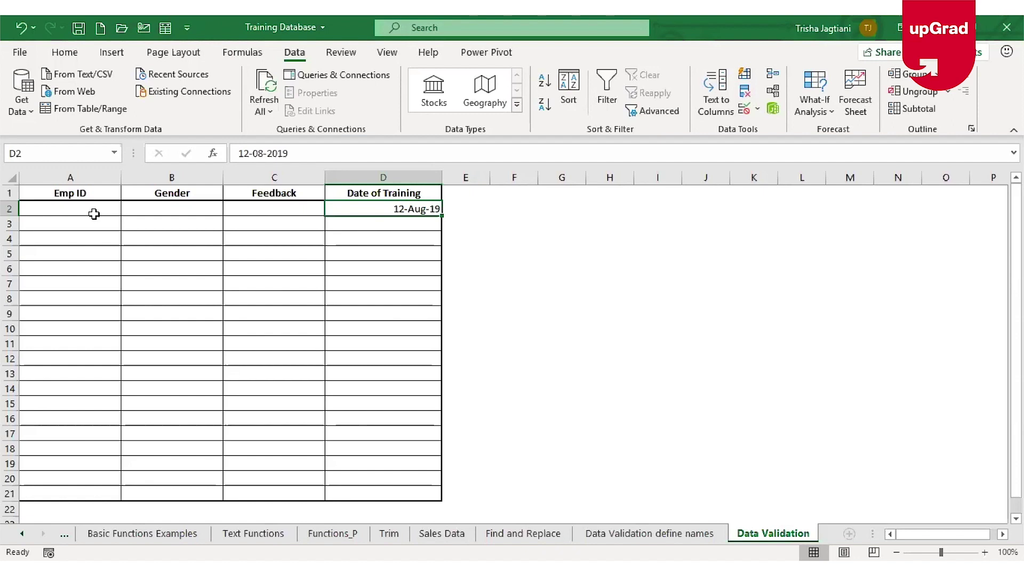
pyautogui.click(744, 110)
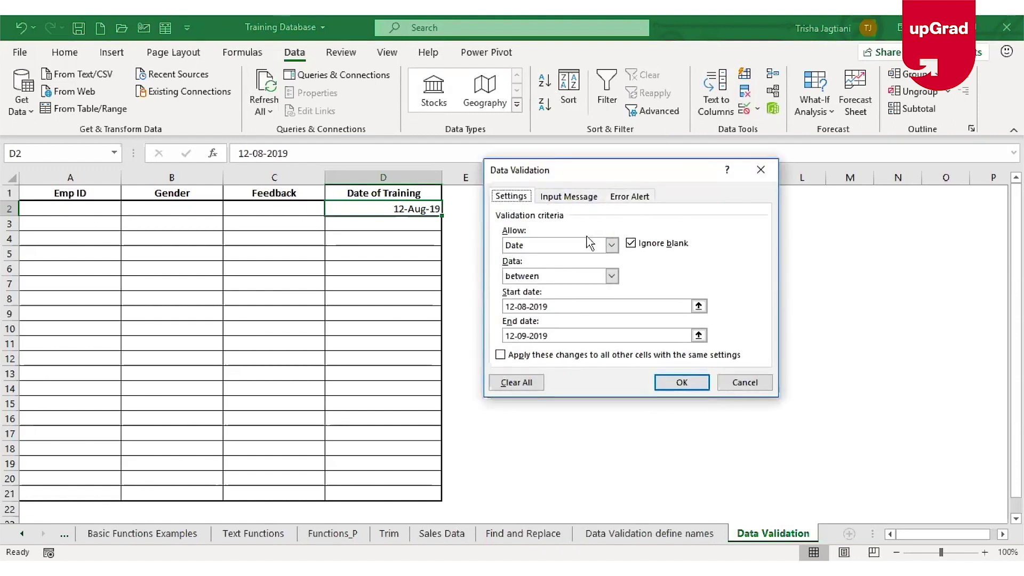
pyautogui.click(612, 245)
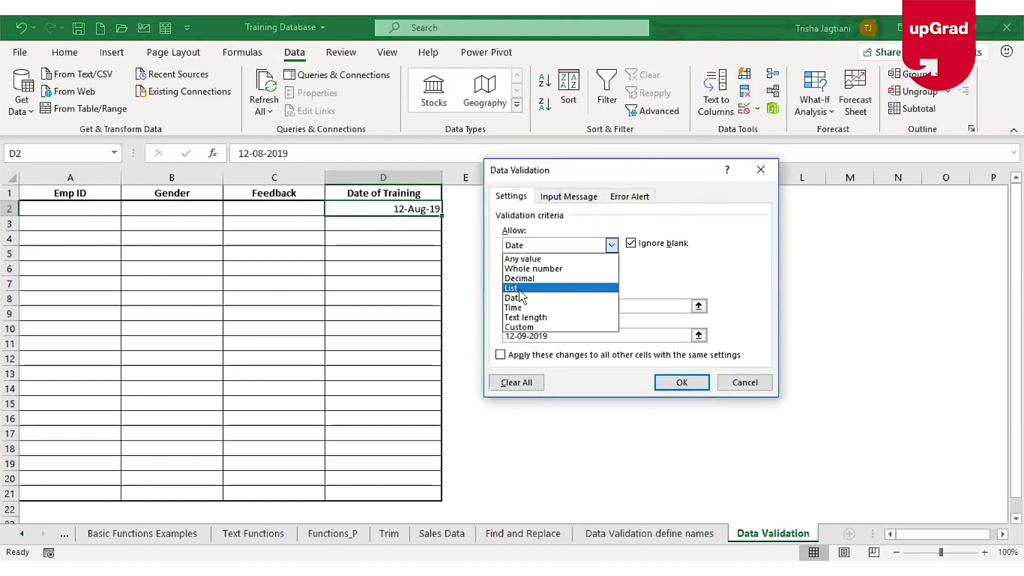
pyautogui.click(556, 318)
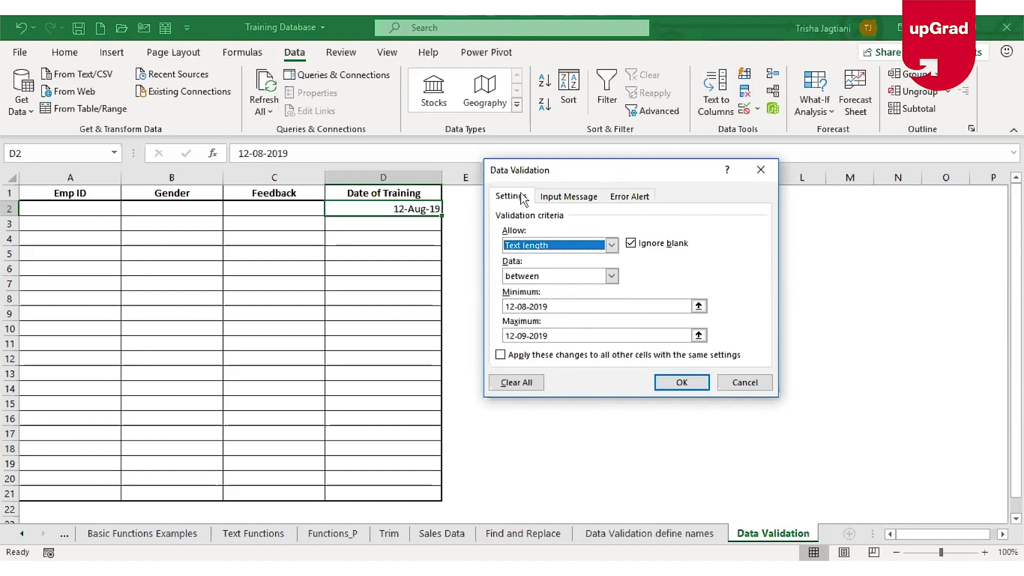
pyautogui.click(598, 278)
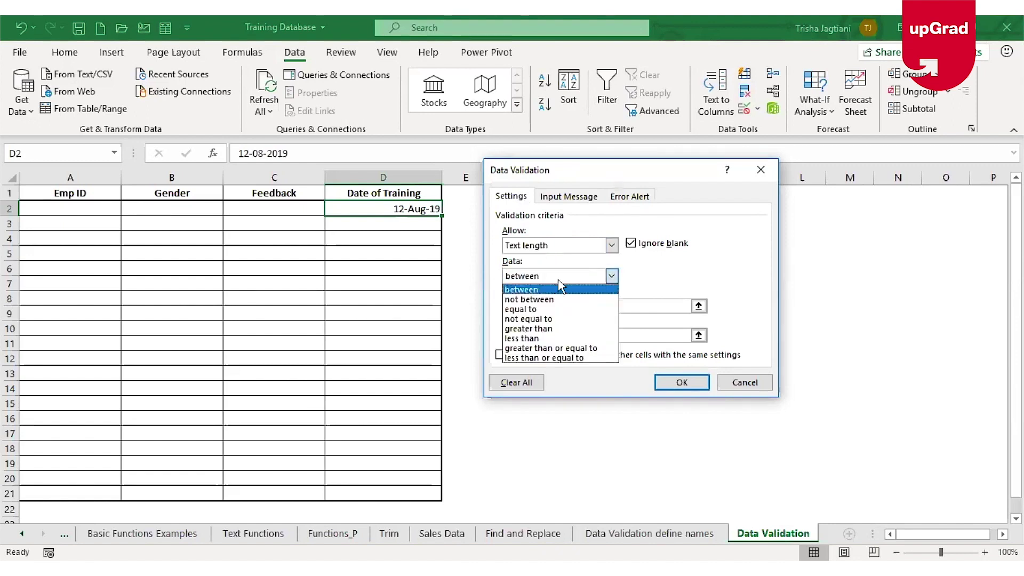
pyautogui.click(549, 312)
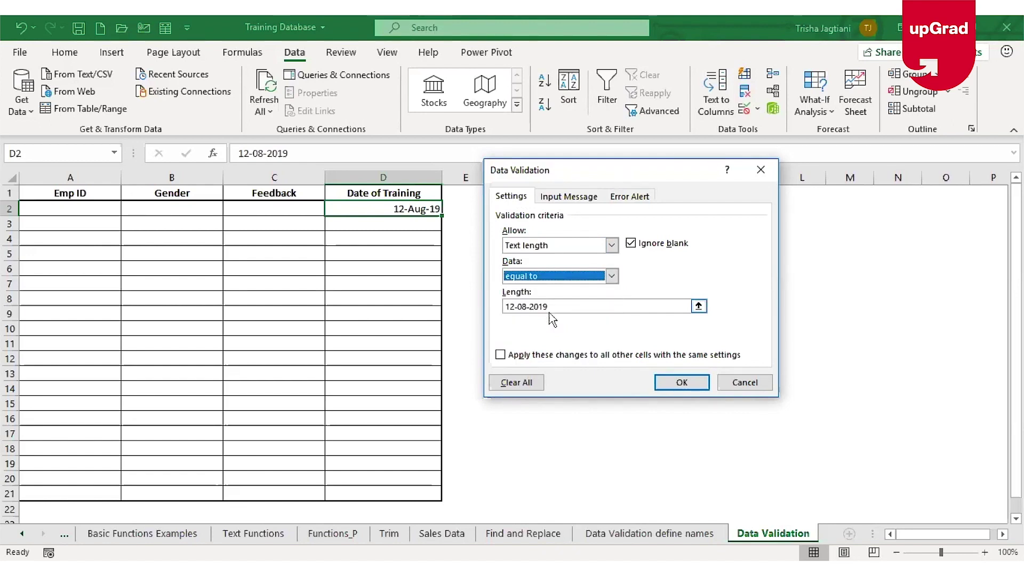
pyautogui.press('Return')
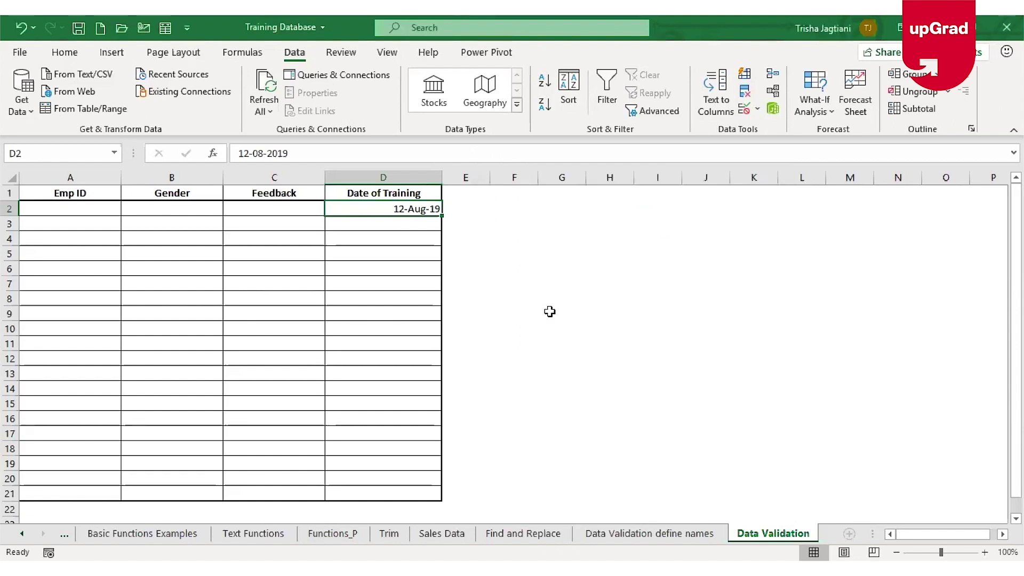
# Step: Add the column header Feedback (free text) in cell E1 and fit the width of column E to it
pyautogui.press('Right')
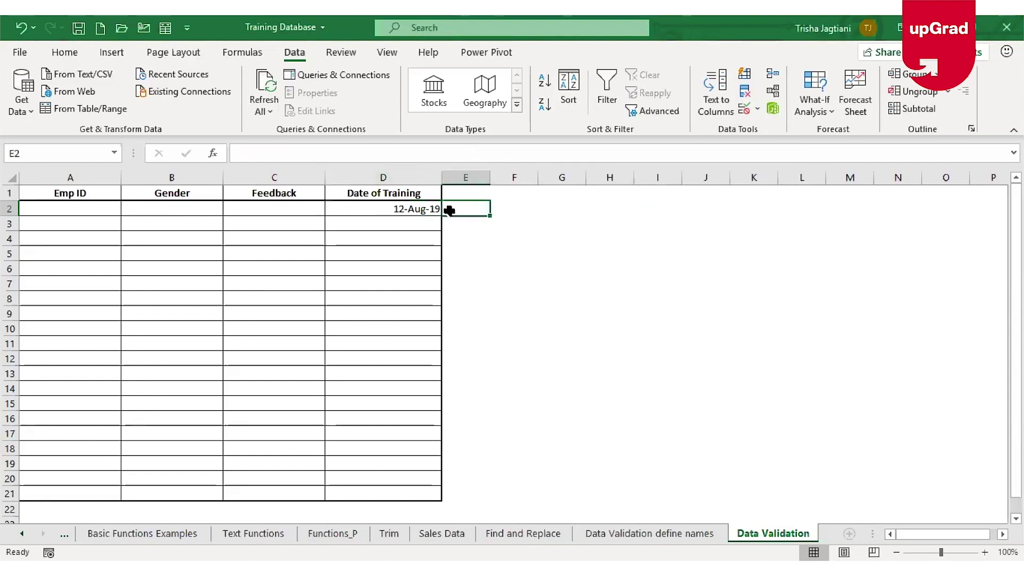
pyautogui.moveTo(472, 208); pyautogui.dragTo(464, 485)
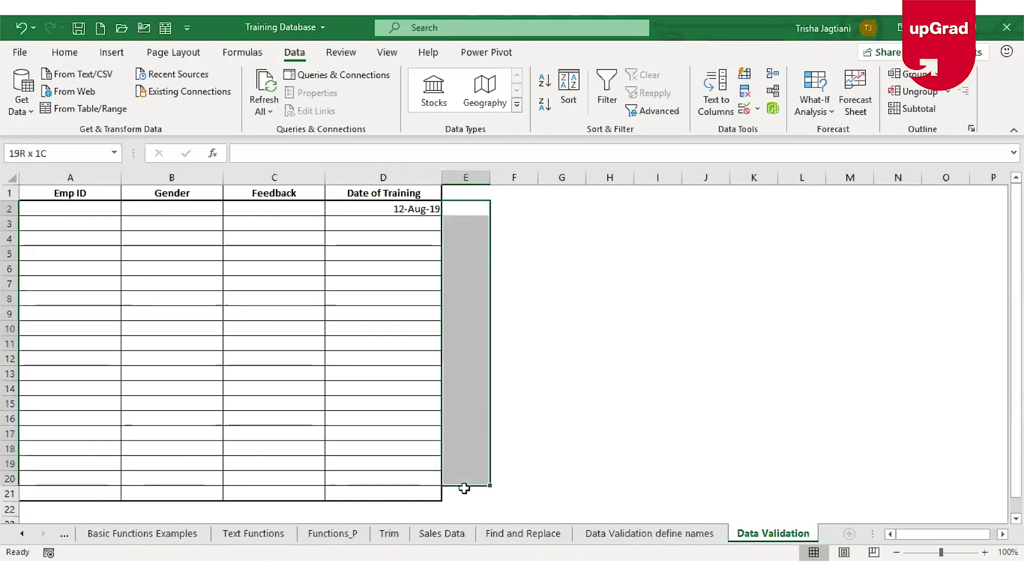
pyautogui.click(476, 193)
pyautogui.write('Feedback (')
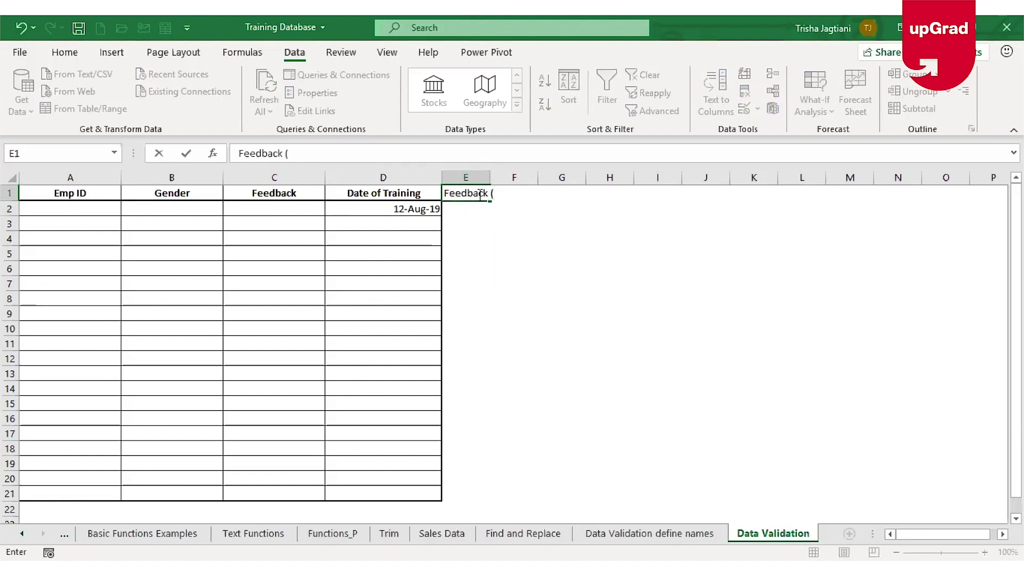
pyautogui.write('free text)')
pyautogui.press('Return')
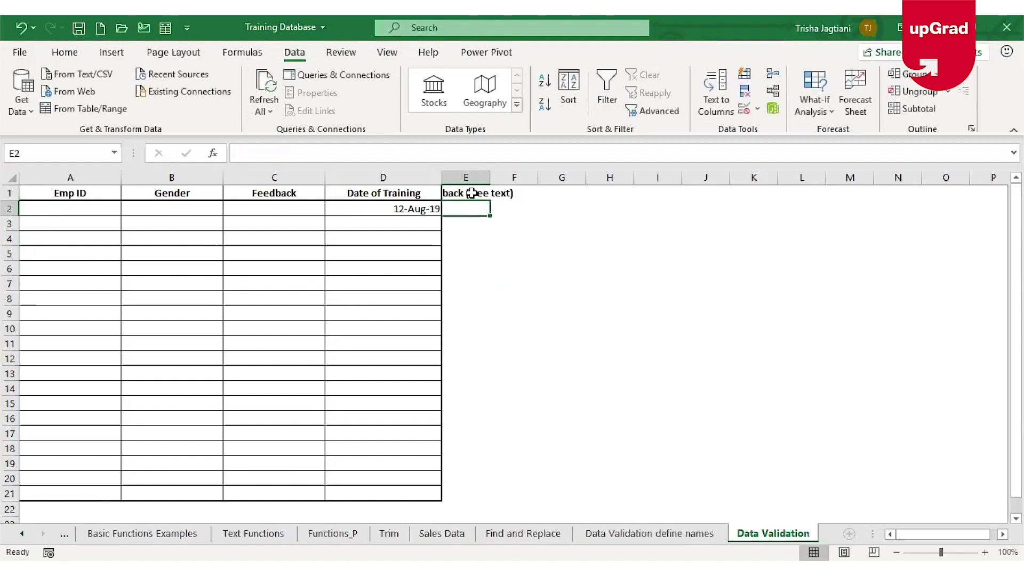
pyautogui.doubleClick(494, 178)
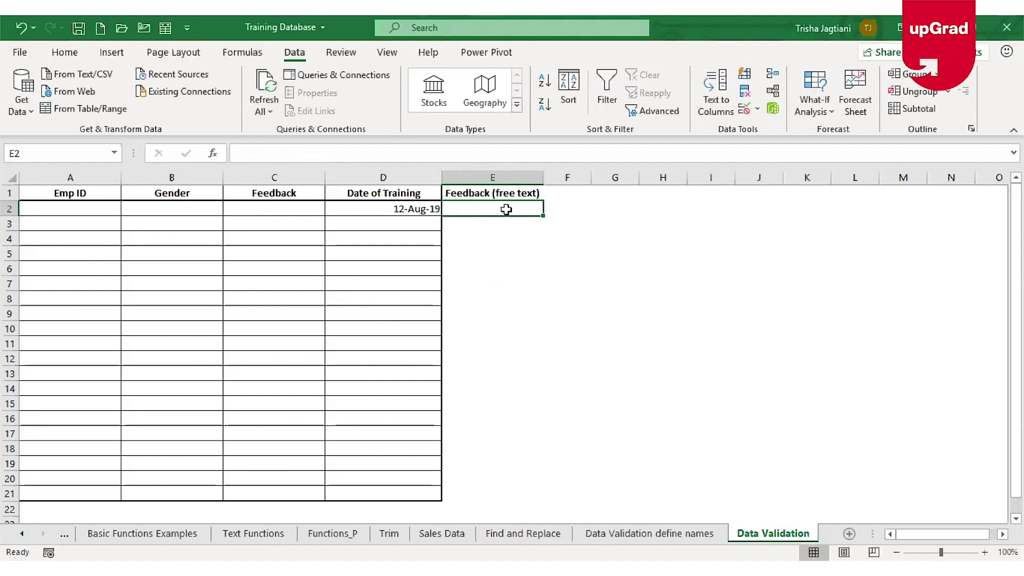
# Step: Restrict cell E2 of the Feedback (free text) column to a text length equal to 25
pyautogui.click(743, 111)
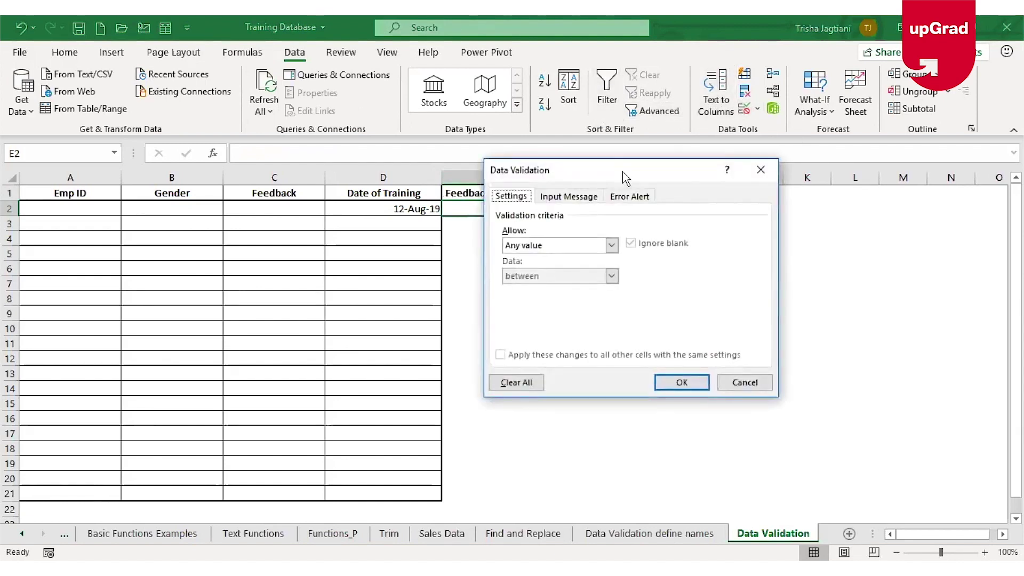
pyautogui.moveTo(625, 178); pyautogui.dragTo(761, 153)
pyautogui.click(747, 220)
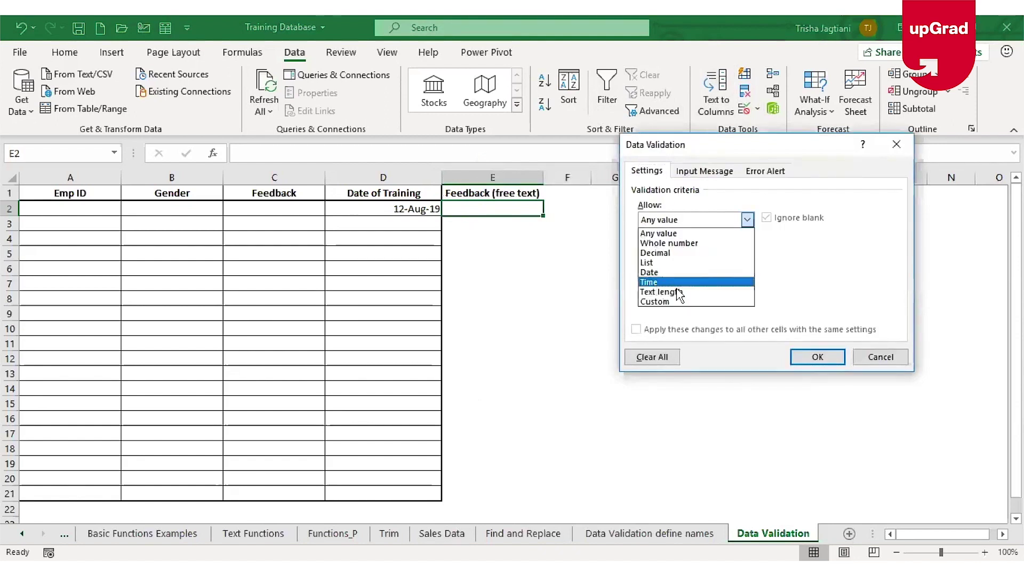
pyautogui.click(676, 292)
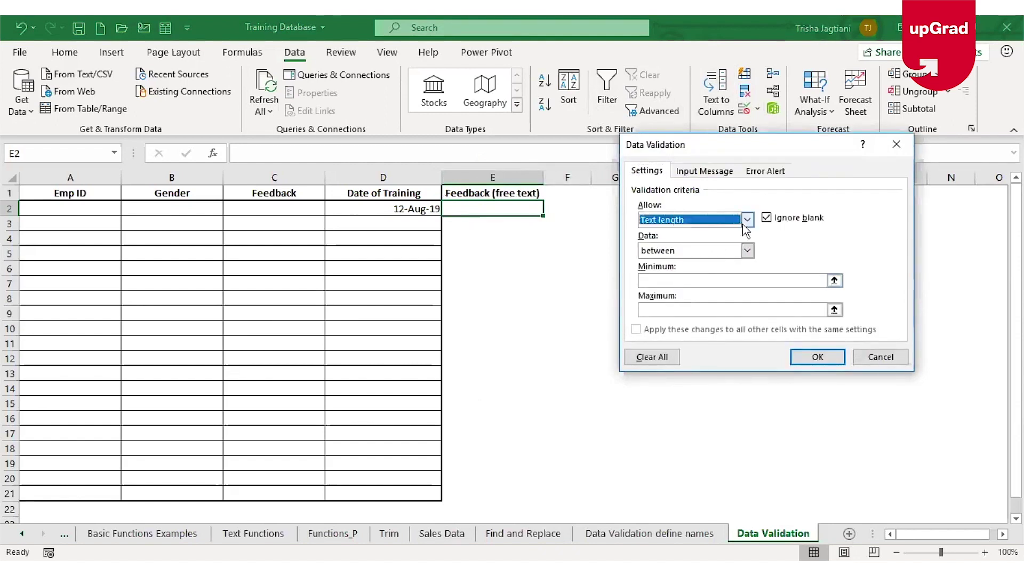
pyautogui.click(744, 250)
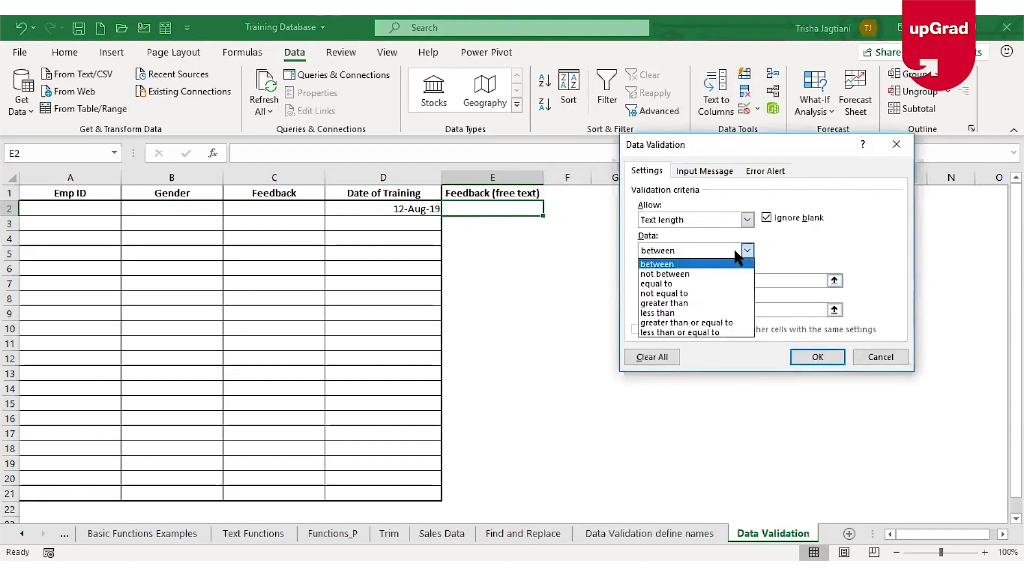
pyautogui.click(686, 284)
pyautogui.click(712, 283)
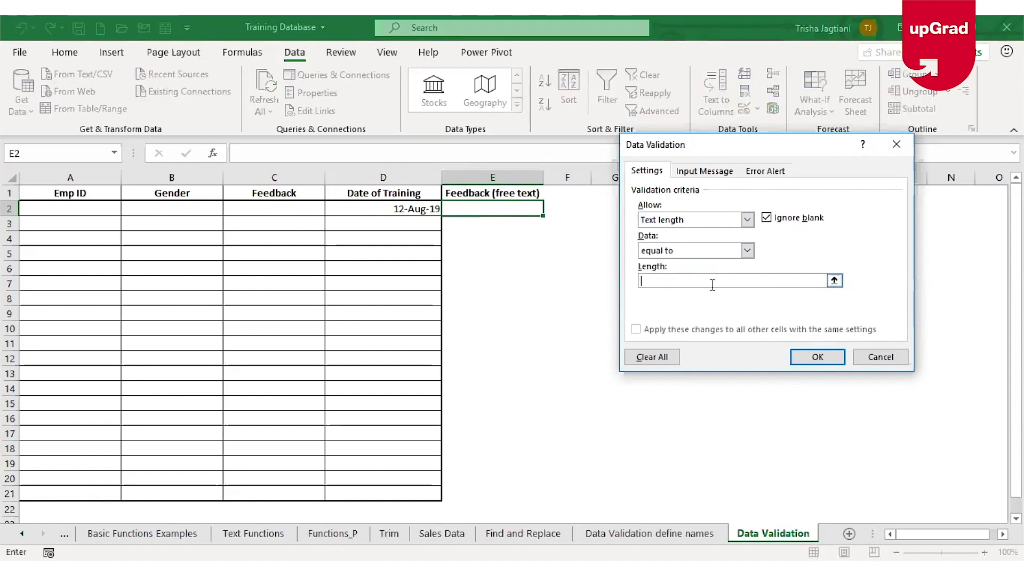
pyautogui.write('25')
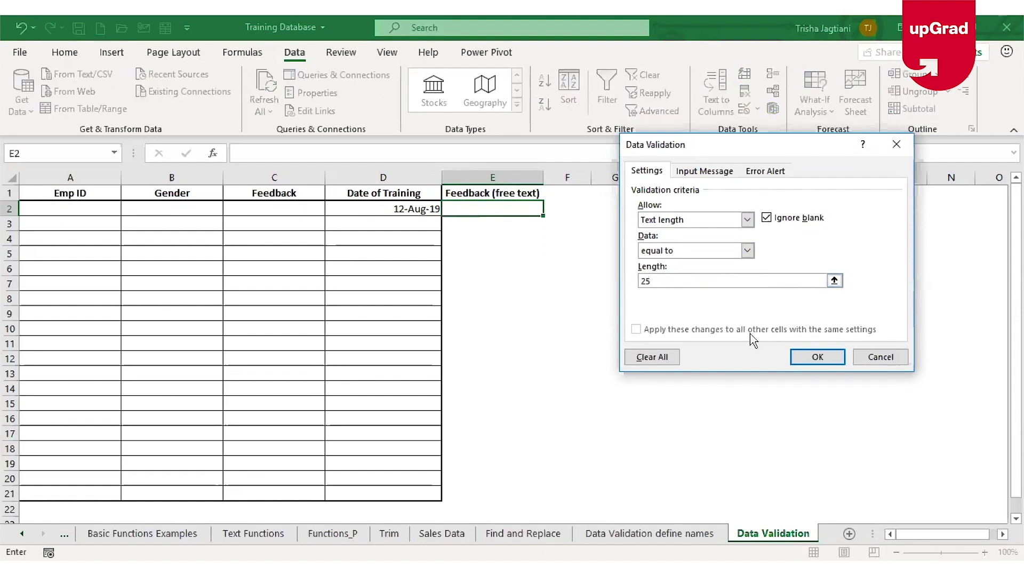
pyautogui.click(817, 356)
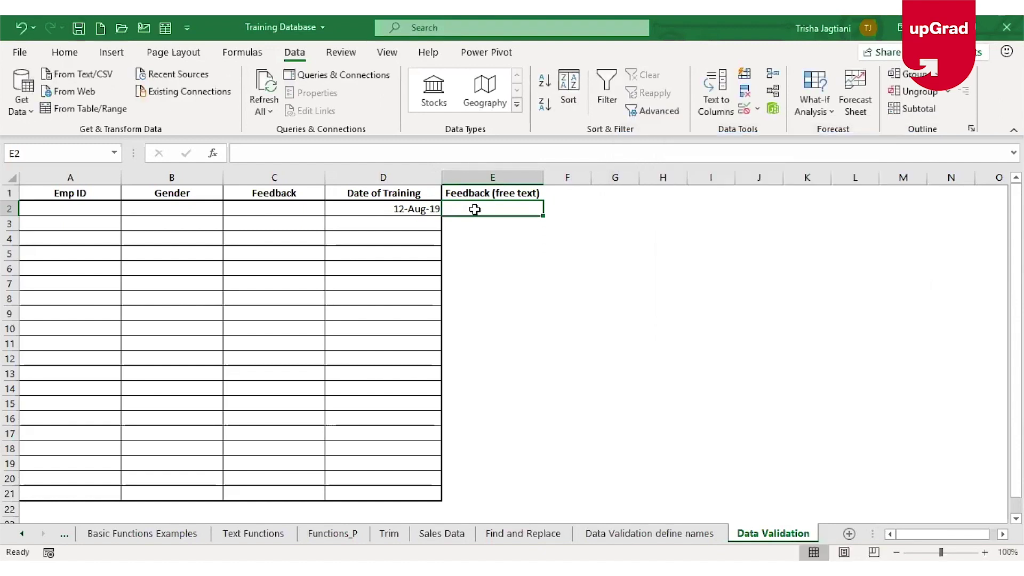
# Step: Try to enter random text longer than 25 characters in cell E2 to test the length validation, and cancel the entry
pyautogui.write('hsfdhjf')
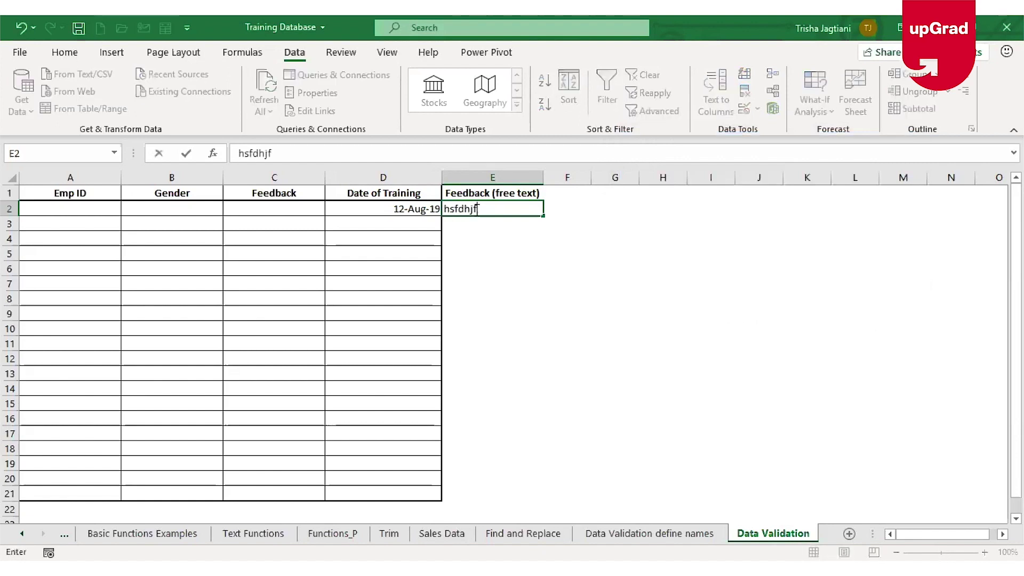
pyautogui.write(' kjssdjhf safh')
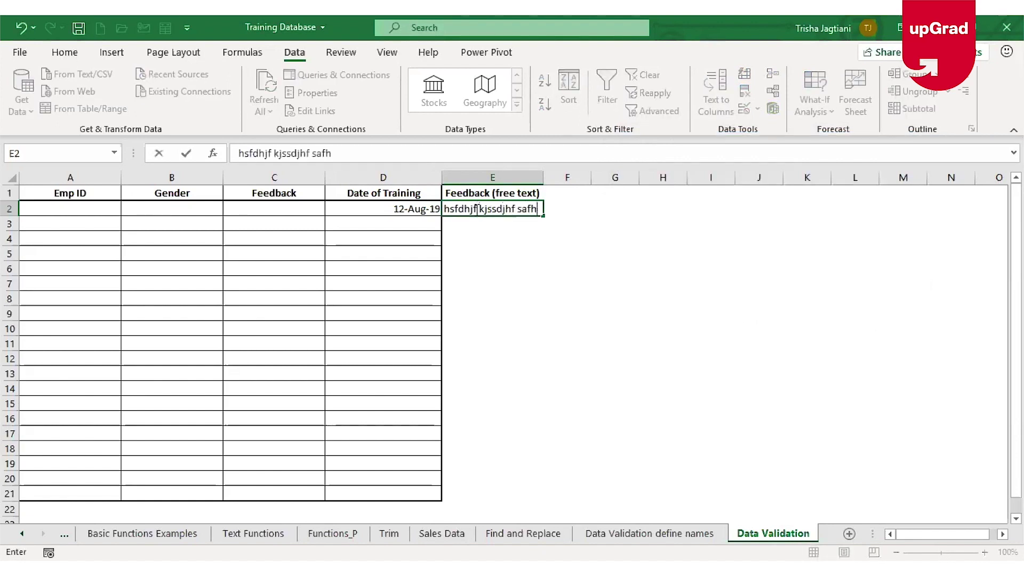
pyautogui.write('ajkhj sjfhkjdgJDG ')
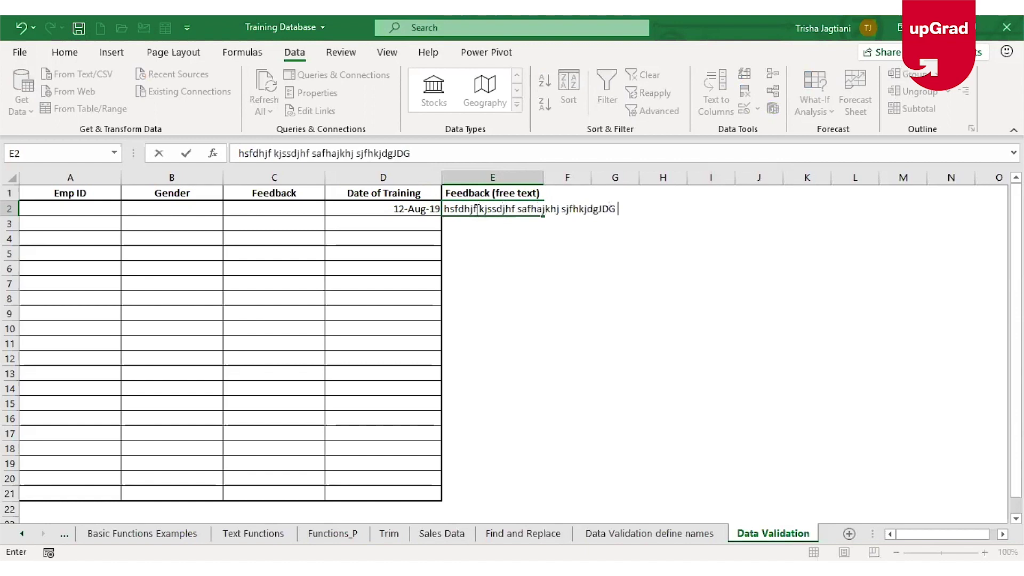
pyautogui.write('sfjhsafhaj')
pyautogui.click(476, 209)
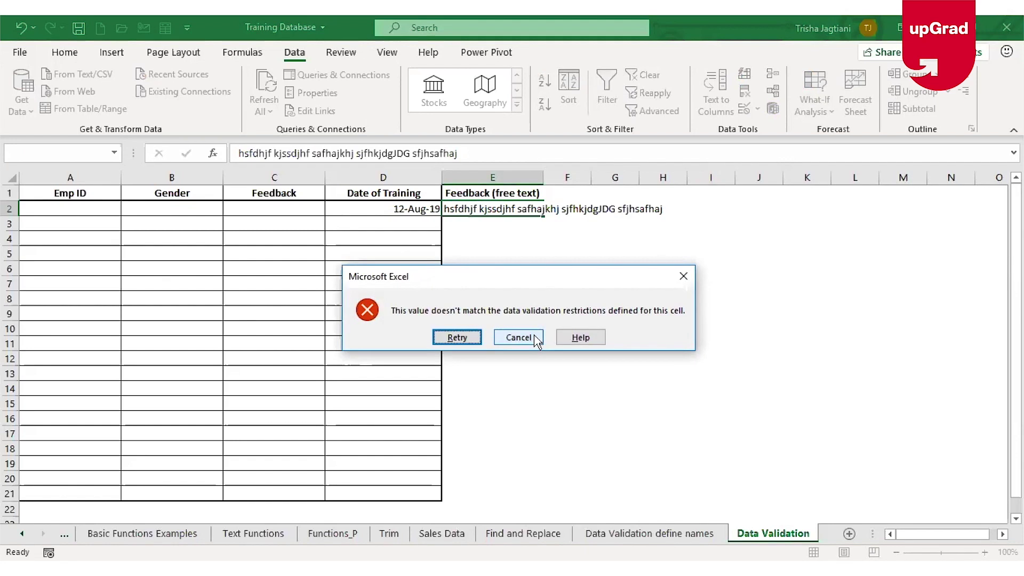
pyautogui.click(536, 341)
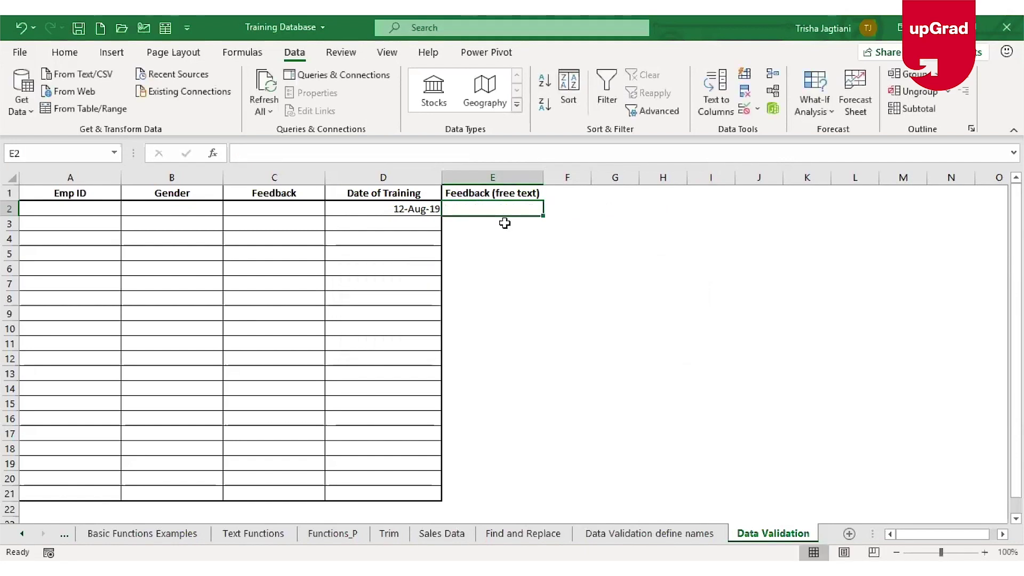